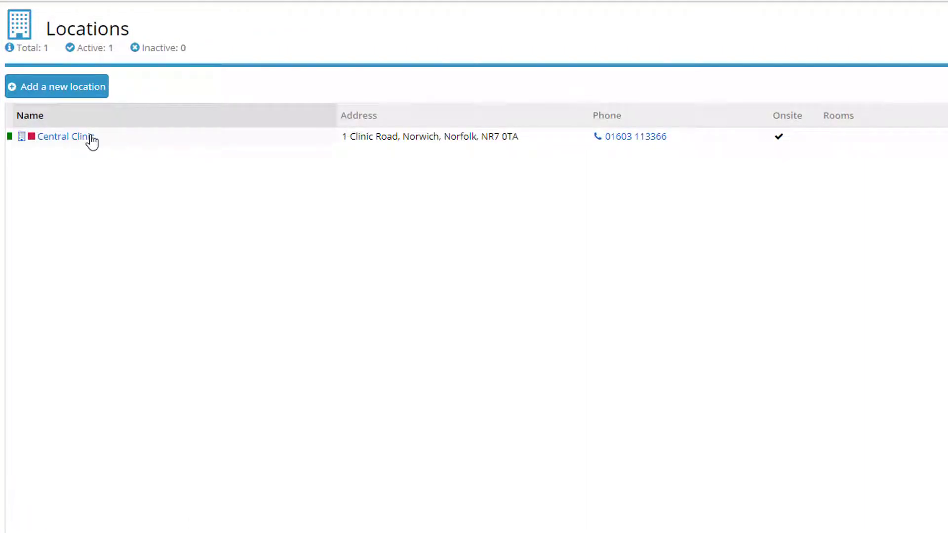
Open the Central Clinic location details, then go back to the Home dashboard
{"action": "left_click", "coordinate": [91, 141]}
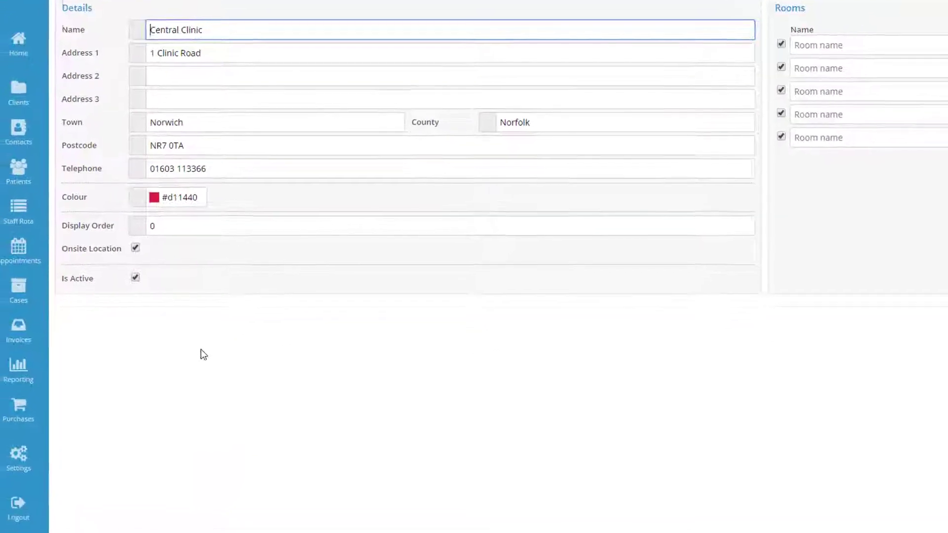
{"action": "left_click", "coordinate": [30, 41]}
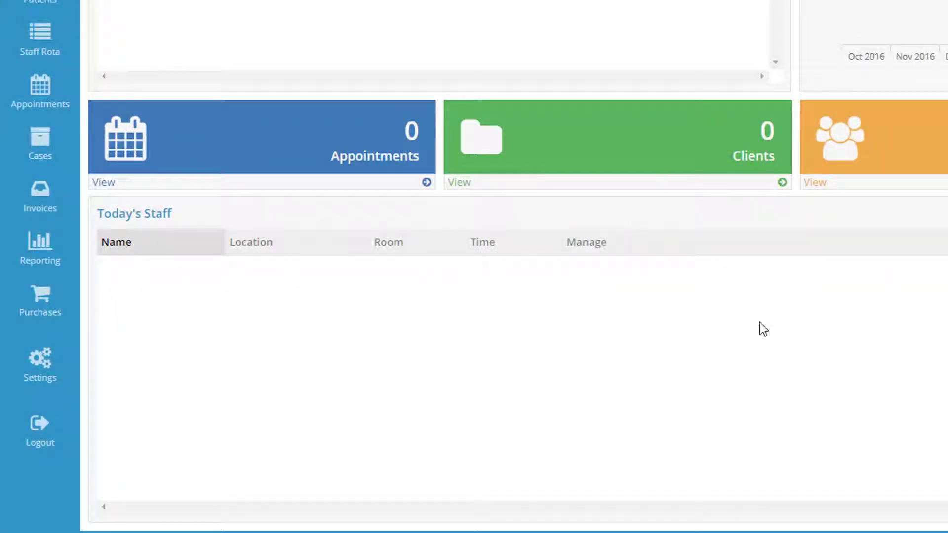
Open Central Clinic under Settings > Locations and set its colour to #d41a42
{"action": "left_click", "coordinate": [41, 363]}
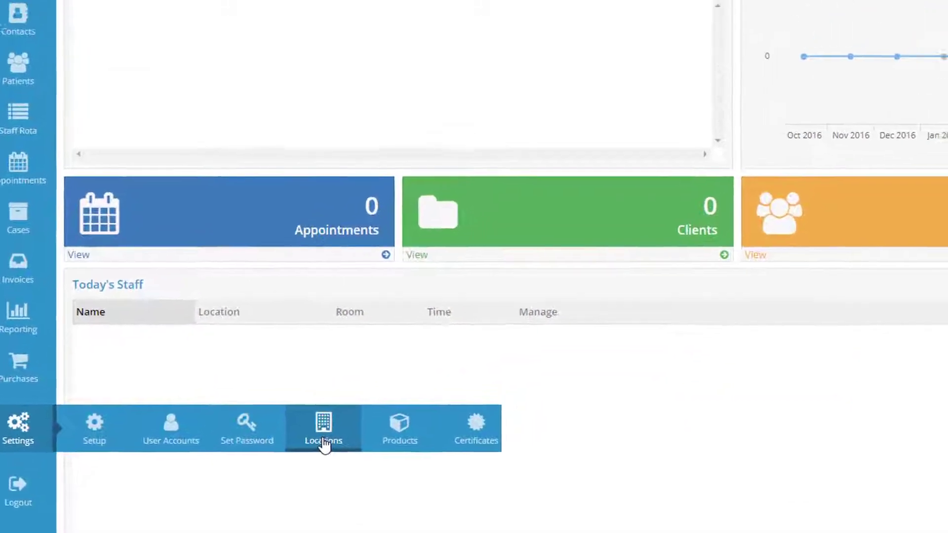
{"action": "left_click", "coordinate": [356, 388]}
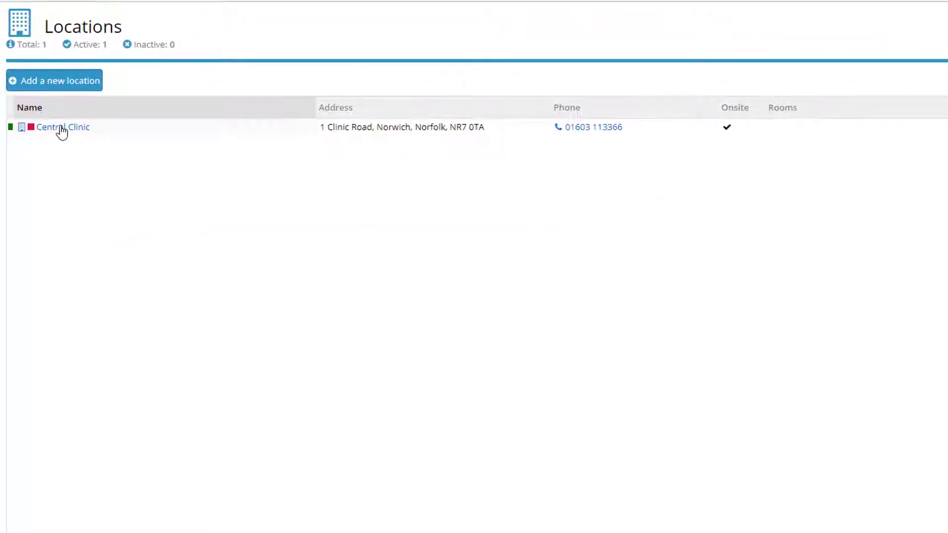
{"action": "left_click", "coordinate": [61, 128]}
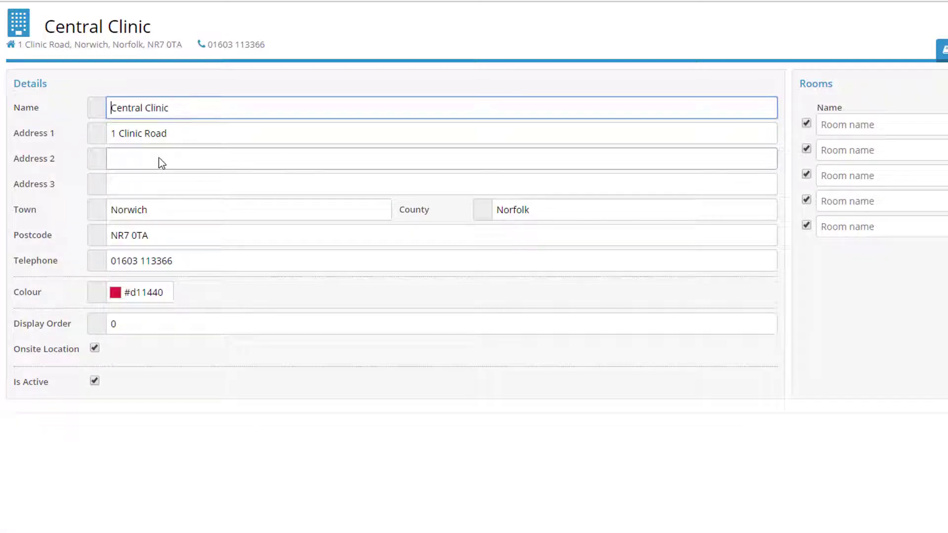
{"action": "left_click", "coordinate": [133, 297]}
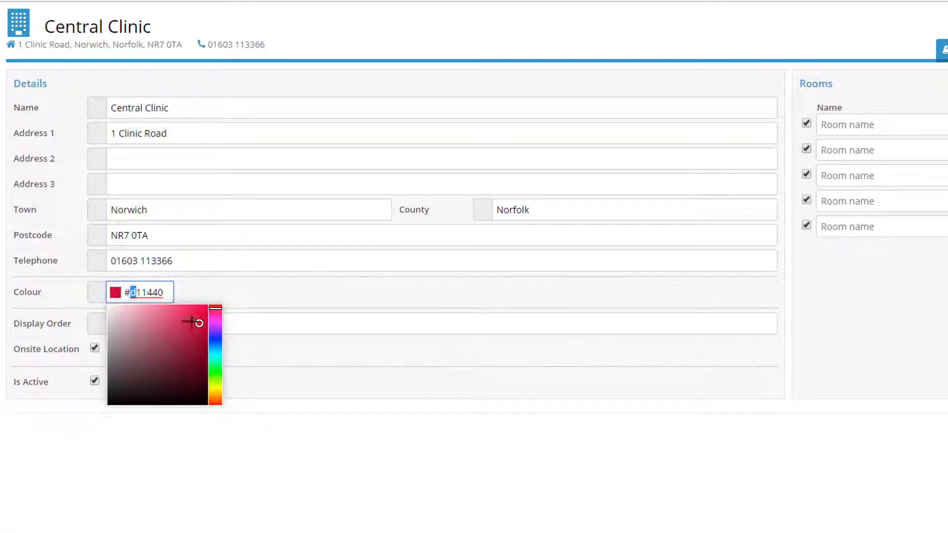
{"action": "left_click_drag", "start_coordinate": [199, 324], "coordinate": [197, 322]}
{"action": "left_click", "coordinate": [211, 293]}
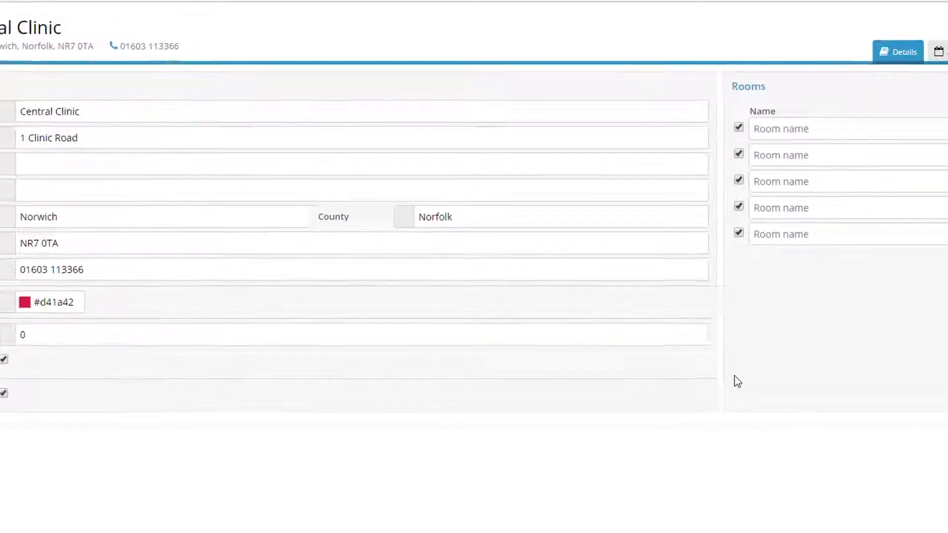
Add rooms Consult Room 1 and Consult Room 2 with orders 1 and 2, then apply and save
{"action": "left_click", "coordinate": [611, 141]}
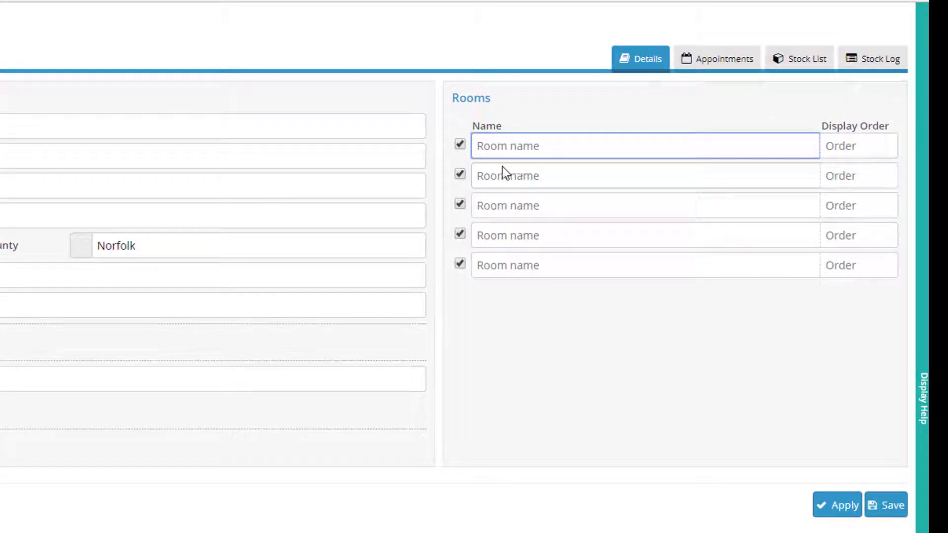
{"action": "type", "text": "Consult Room 1"}
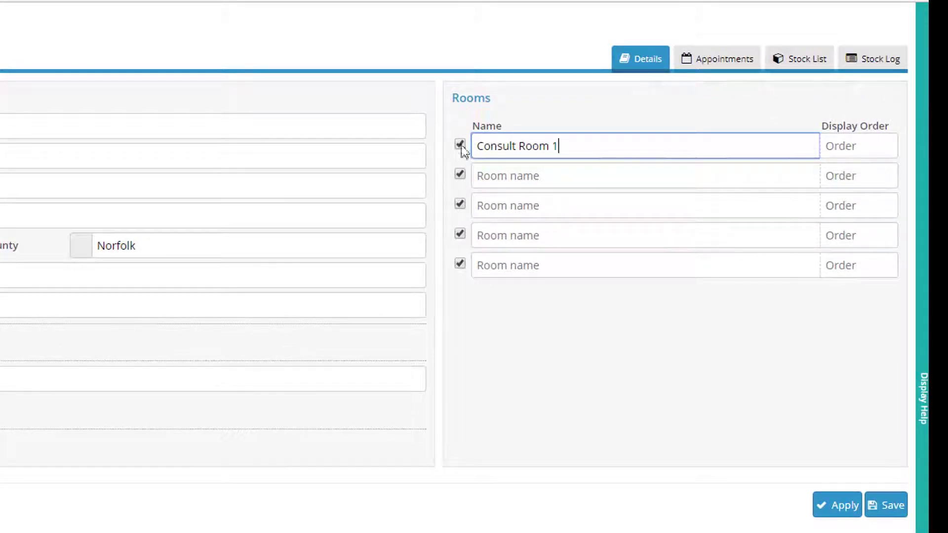
{"action": "left_click", "coordinate": [524, 178]}
{"action": "type", "text": "Consult Room"}
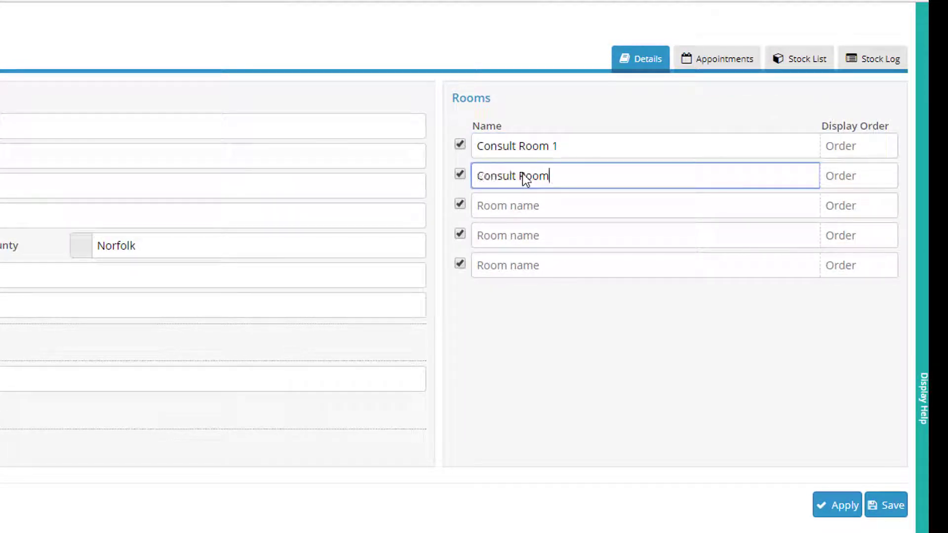
{"action": "type", "text": " 2"}
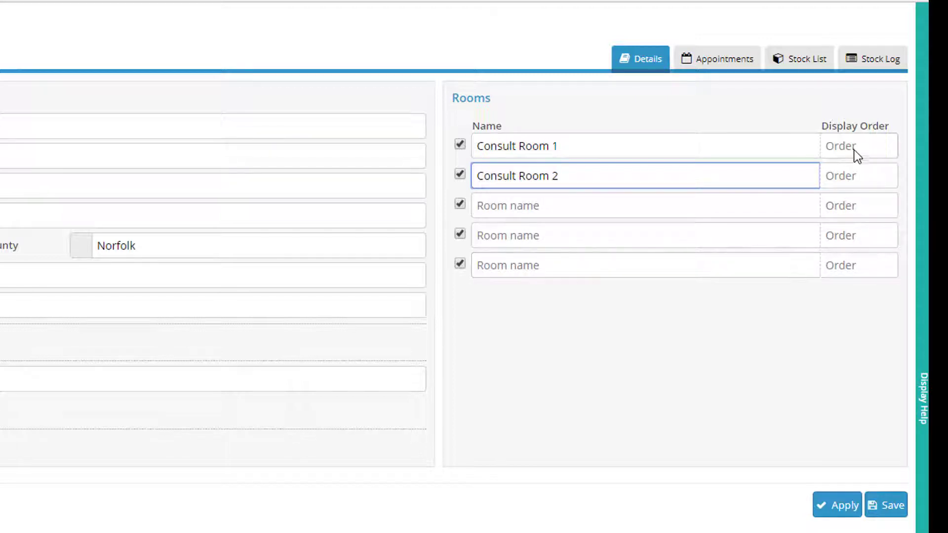
{"action": "left_click", "coordinate": [853, 150]}
{"action": "type", "text": "1"}
{"action": "left_click", "coordinate": [859, 179]}
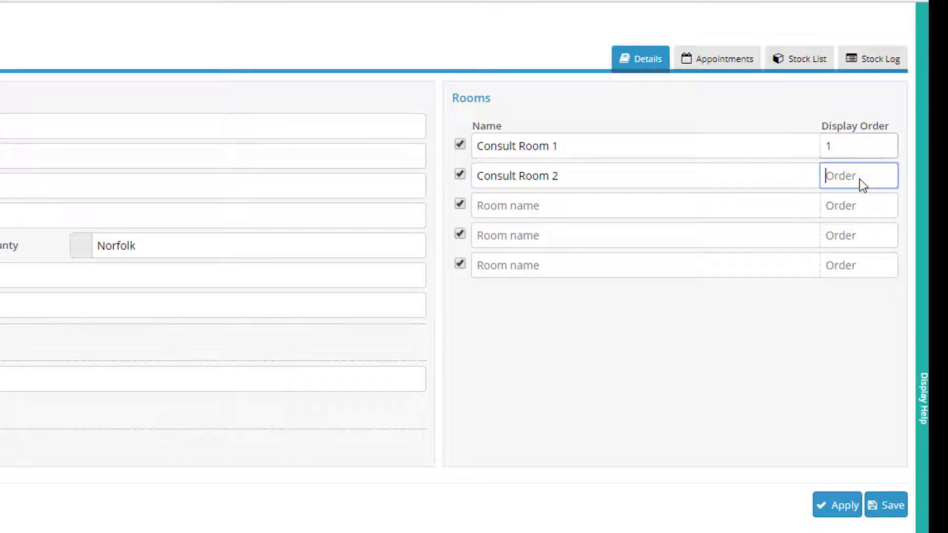
{"action": "type", "text": "2"}
{"action": "left_click", "coordinate": [841, 512]}
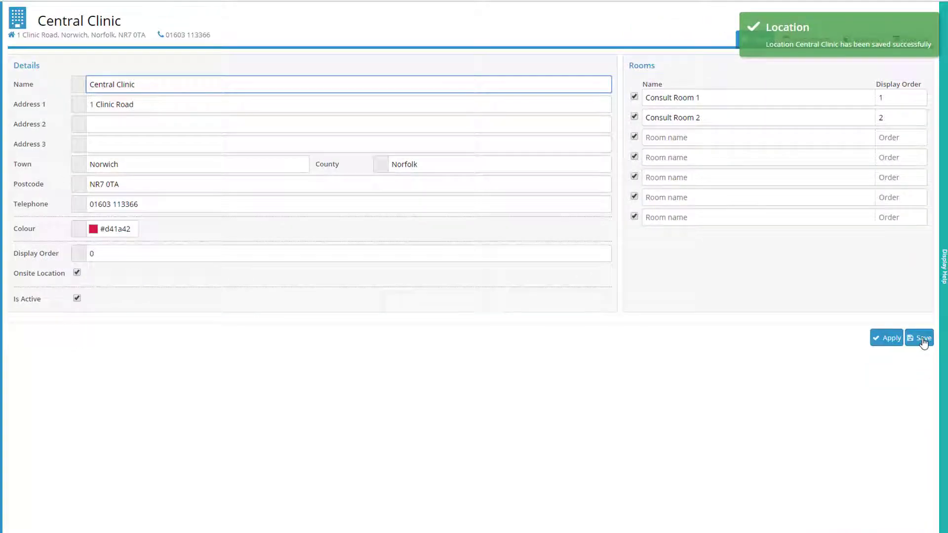
{"action": "left_click", "coordinate": [922, 340]}
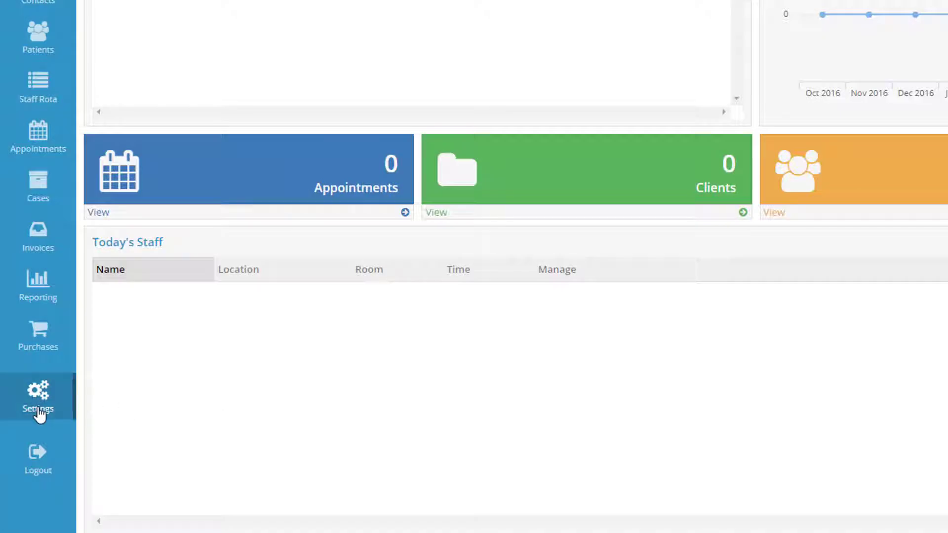
Start a blank new user from Settings > User Accounts
{"action": "left_click", "coordinate": [39, 414]}
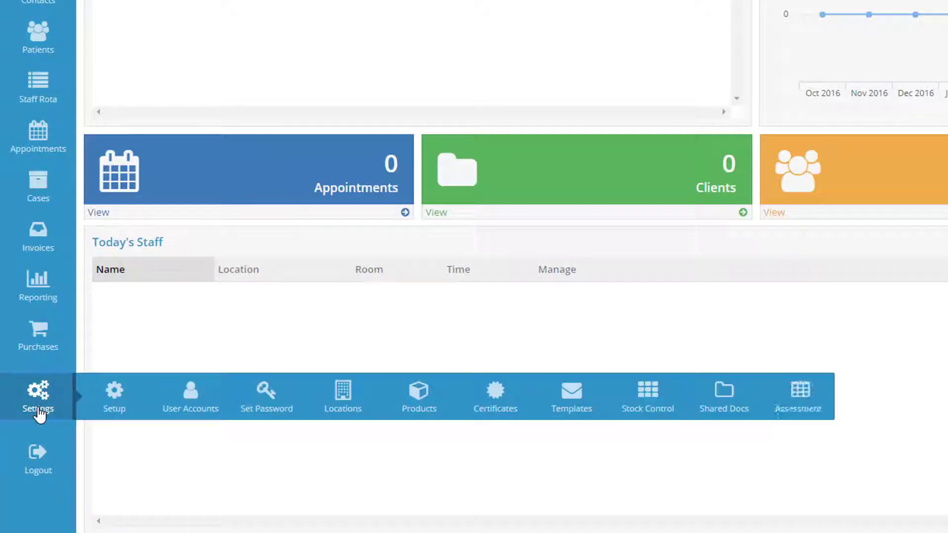
{"action": "left_click", "coordinate": [186, 411]}
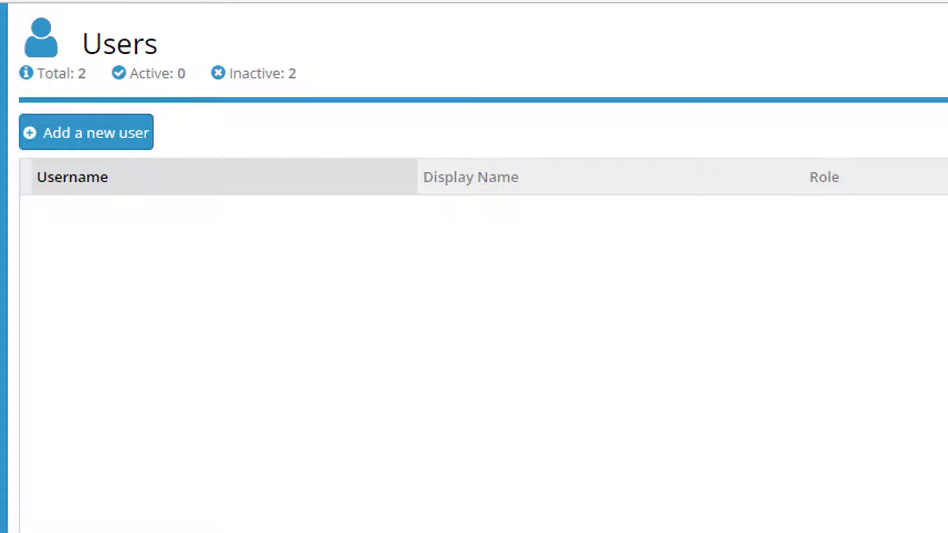
{"action": "left_click", "coordinate": [141, 143]}
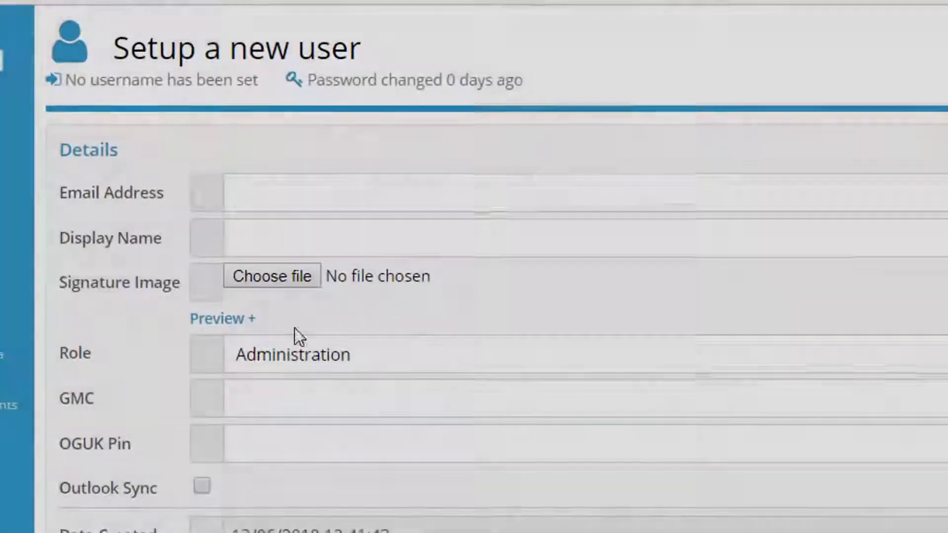
Paste the new user's e-mail address and enter the doctor's display name
{"action": "left_click", "coordinate": [268, 178]}
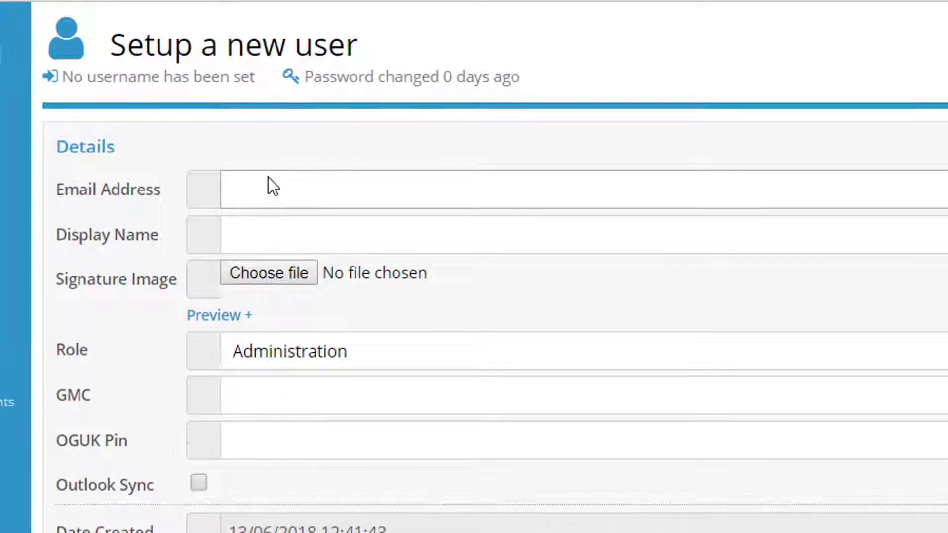
{"action": "key", "text": "ctrl+v"}
{"action": "left_click", "coordinate": [287, 229]}
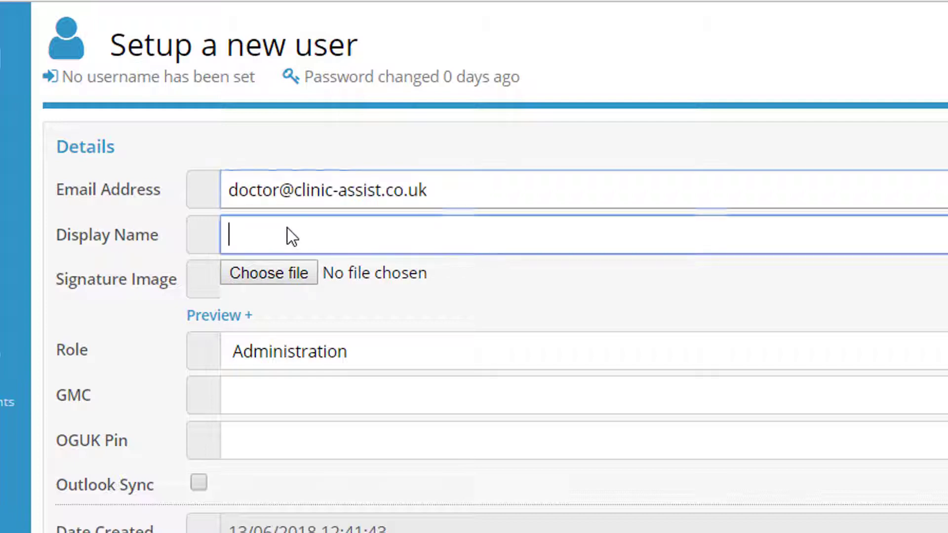
{"action": "type", "text": "Doc"}
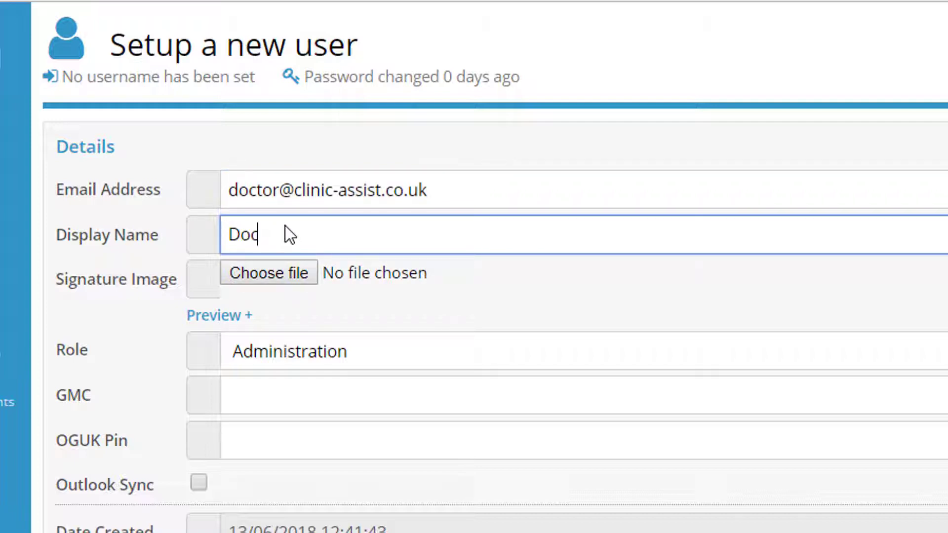
{"action": "type", "text": "tor D"}
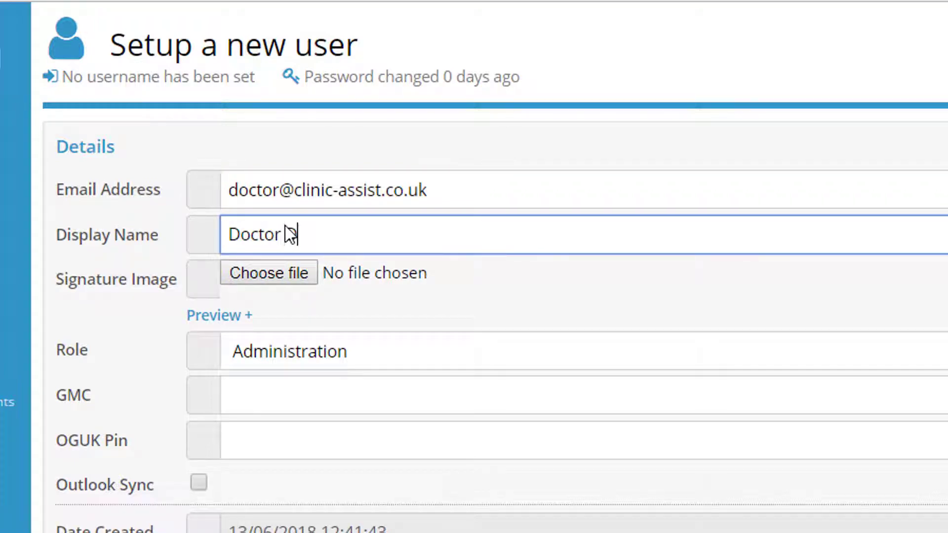
{"action": "type", "text": "an"}
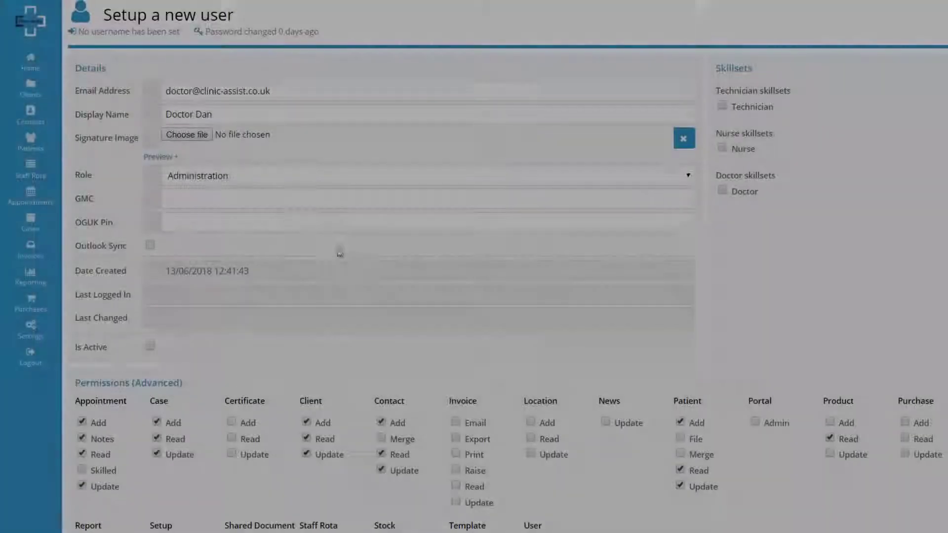
Give the user the Doctor role, pass the GMC and OGUK Pin fields, and mark the account active
{"action": "left_click", "coordinate": [267, 176]}
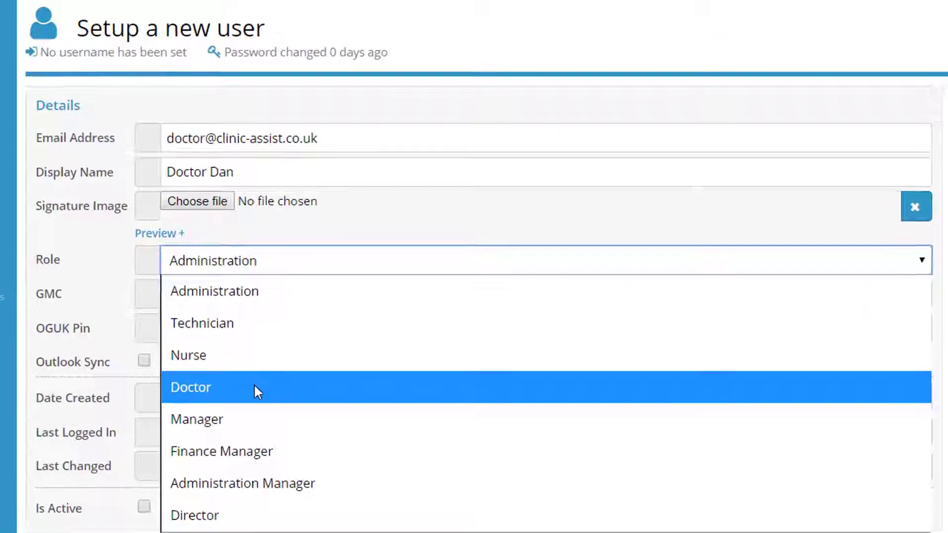
{"action": "left_click", "coordinate": [255, 387]}
{"action": "left_click", "coordinate": [262, 298]}
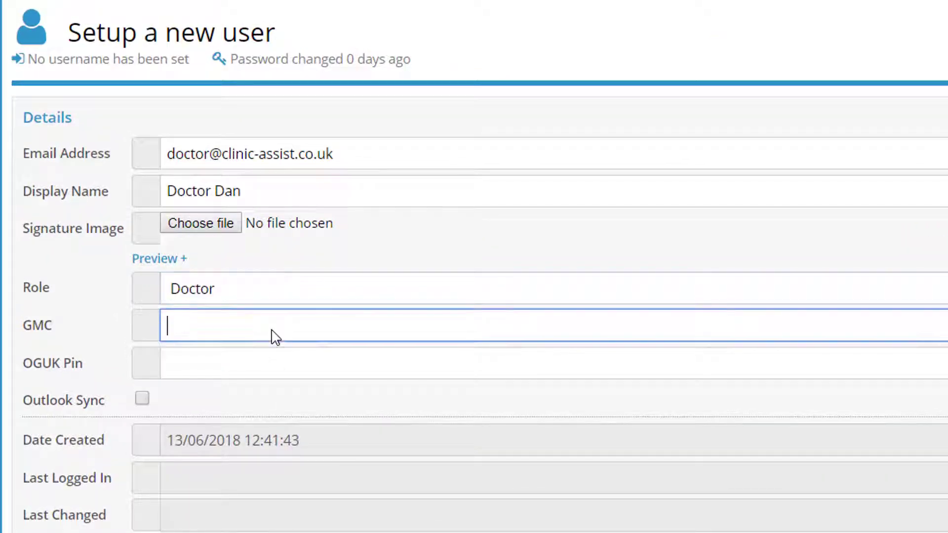
{"action": "left_click", "coordinate": [259, 369]}
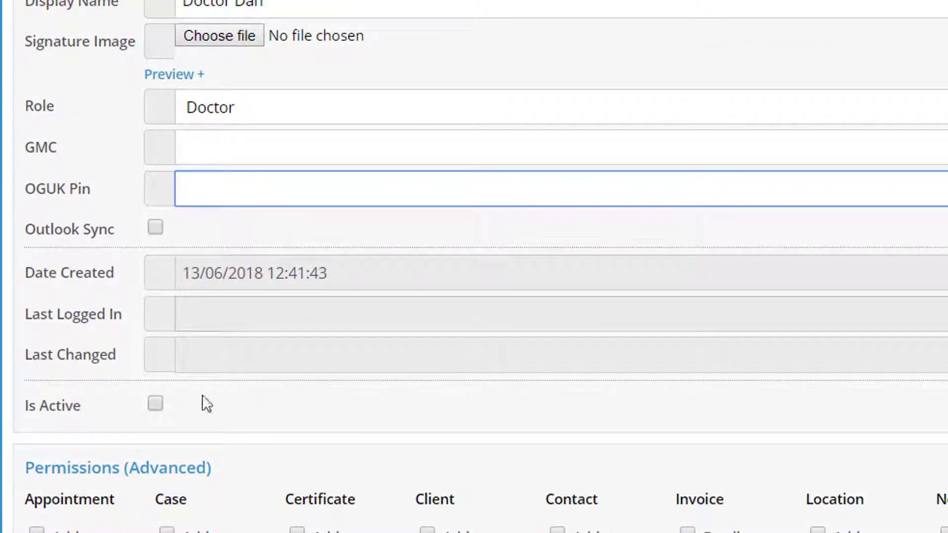
{"action": "left_click", "coordinate": [154, 405]}
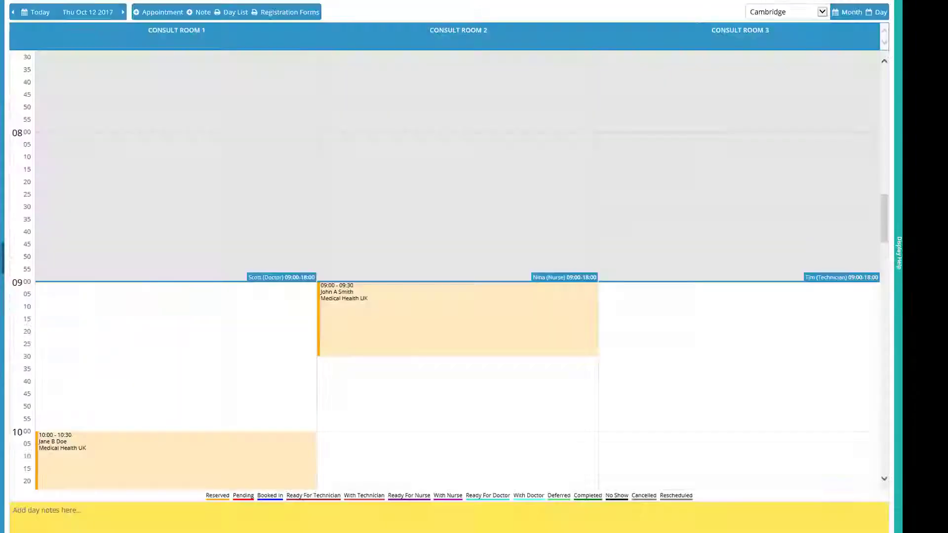
Start a new appointment for the chosen patient with the Drs Consult - 30mins product
{"action": "left_click", "coordinate": [151, 17]}
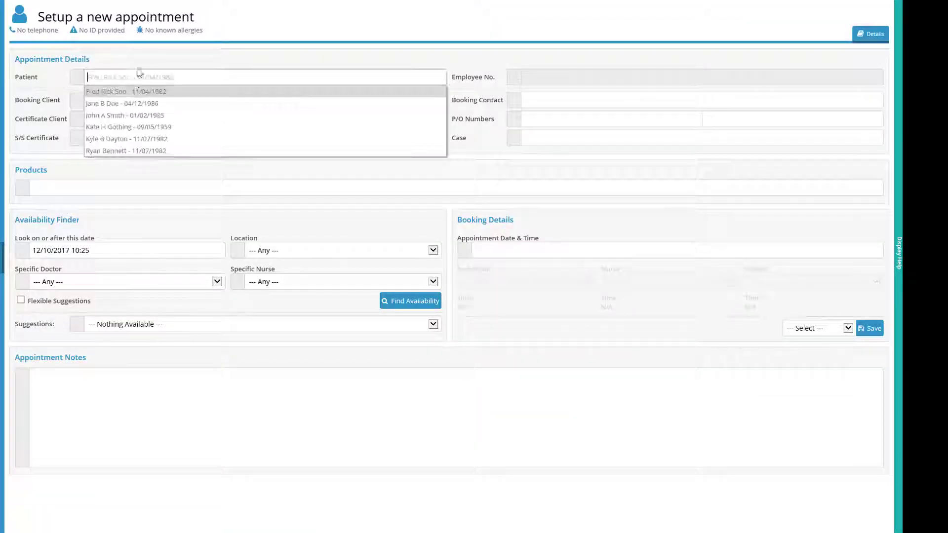
{"action": "left_click", "coordinate": [128, 98]}
{"action": "left_click", "coordinate": [76, 188]}
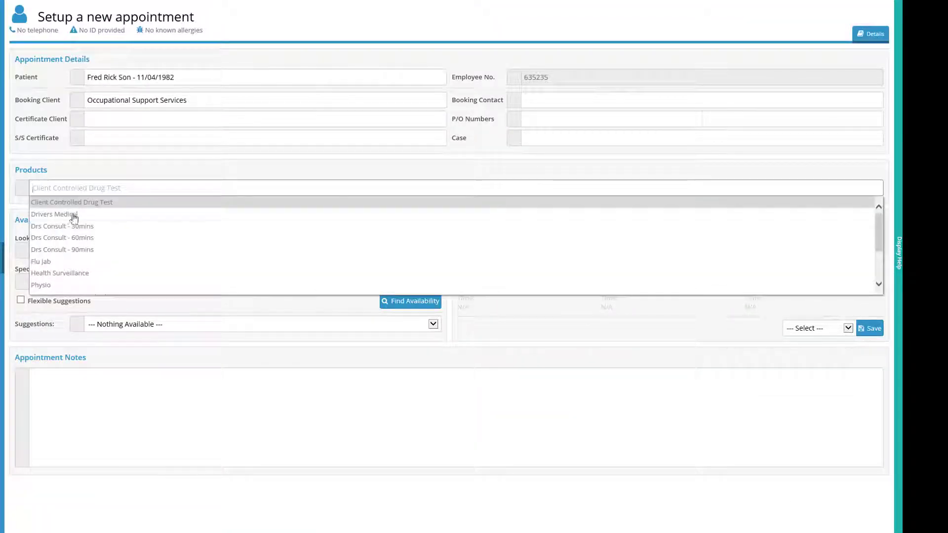
{"action": "left_click", "coordinate": [67, 225]}
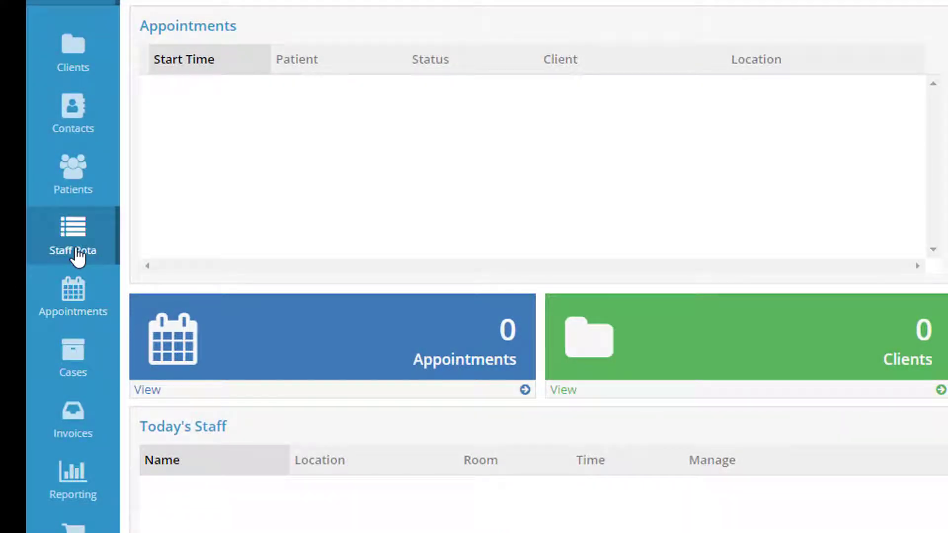
Start a Staff Rota entry for the doctor at Central Clinic, Consult Room 1
{"action": "left_click", "coordinate": [76, 253]}
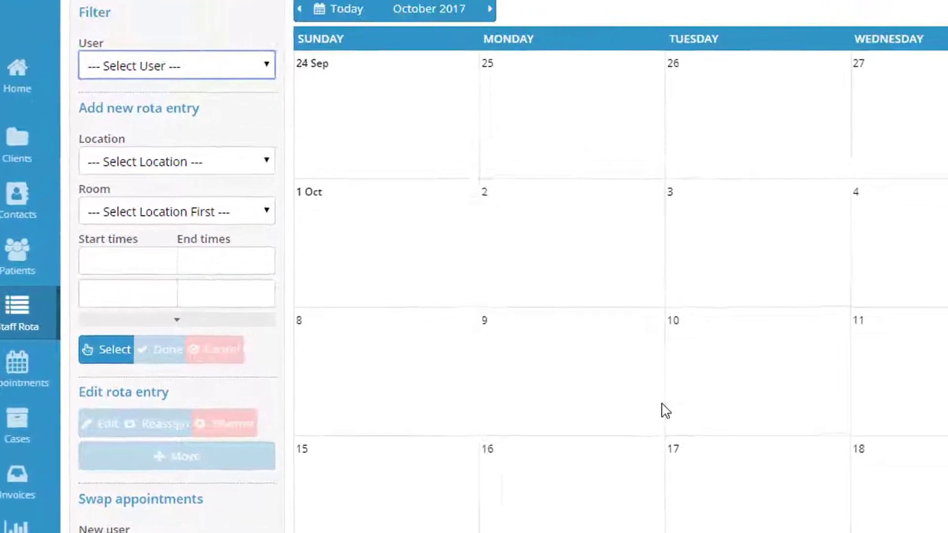
{"action": "left_click", "coordinate": [249, 63]}
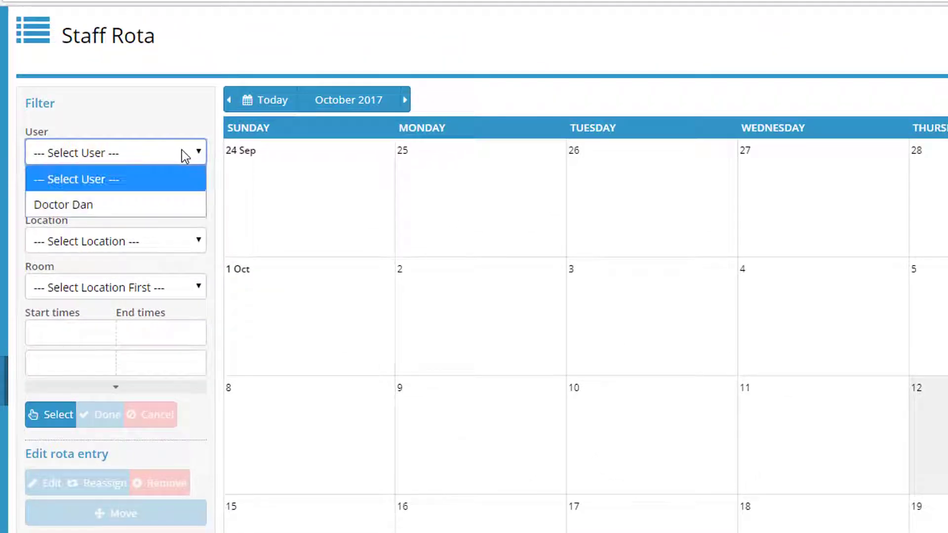
{"action": "left_click", "coordinate": [153, 203]}
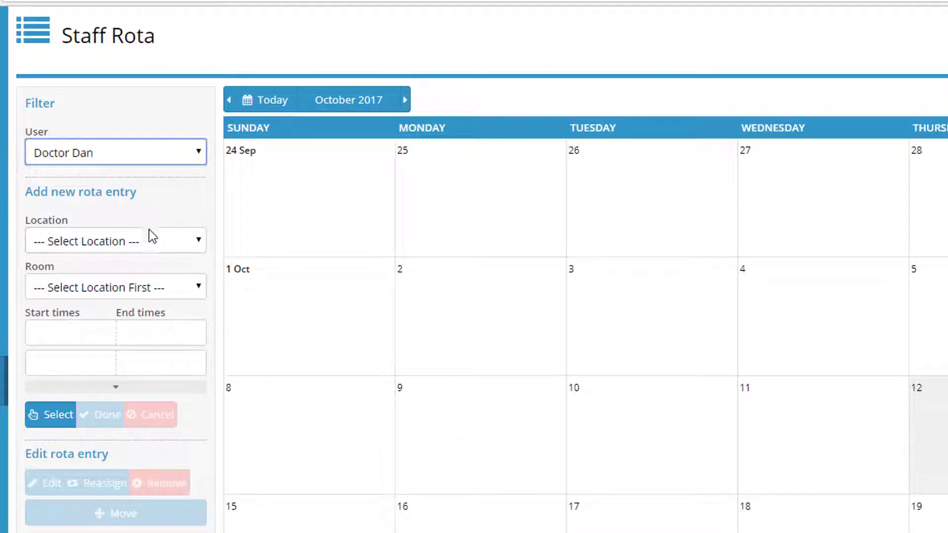
{"action": "left_click", "coordinate": [153, 241]}
{"action": "left_click", "coordinate": [126, 291]}
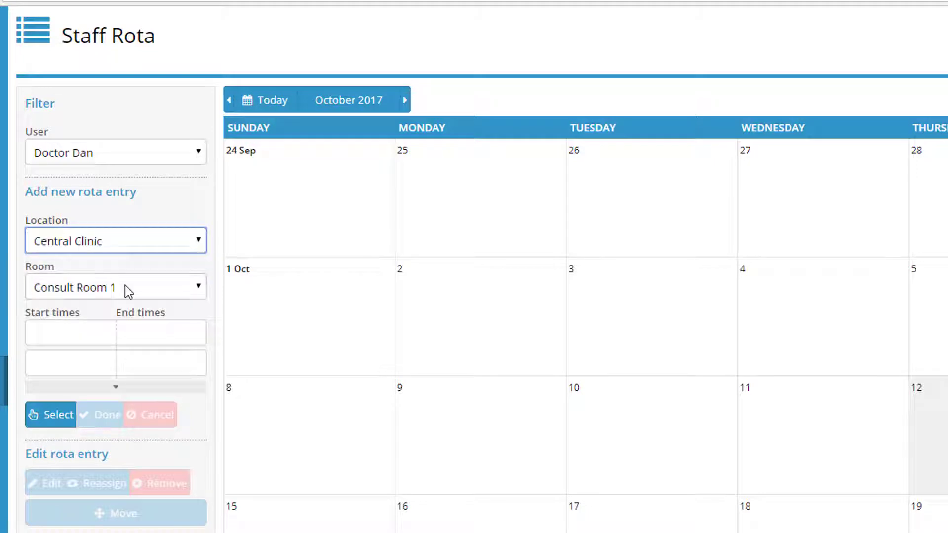
{"action": "left_click", "coordinate": [150, 292]}
{"action": "left_click", "coordinate": [148, 314]}
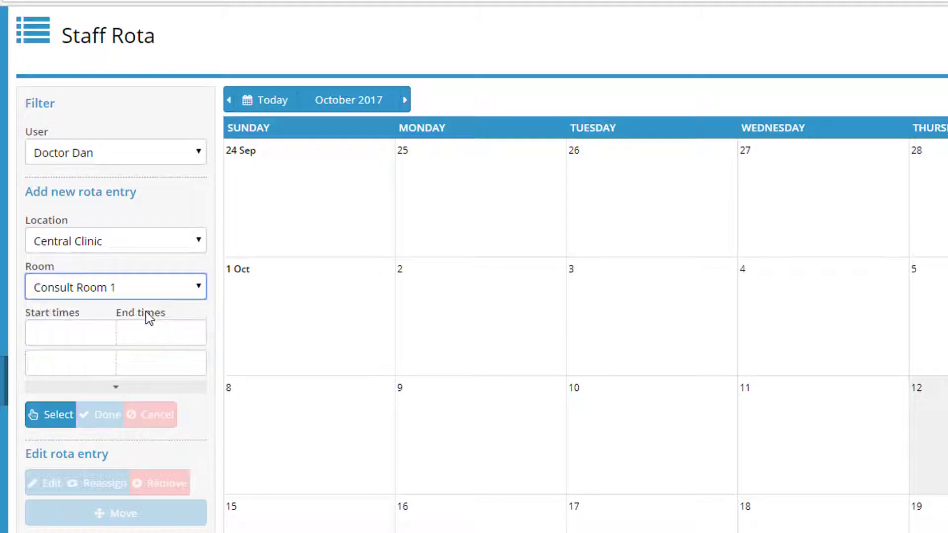
Enter the two shifts, 09:00–13:00 and 14:00–18:00
{"action": "left_click", "coordinate": [99, 328]}
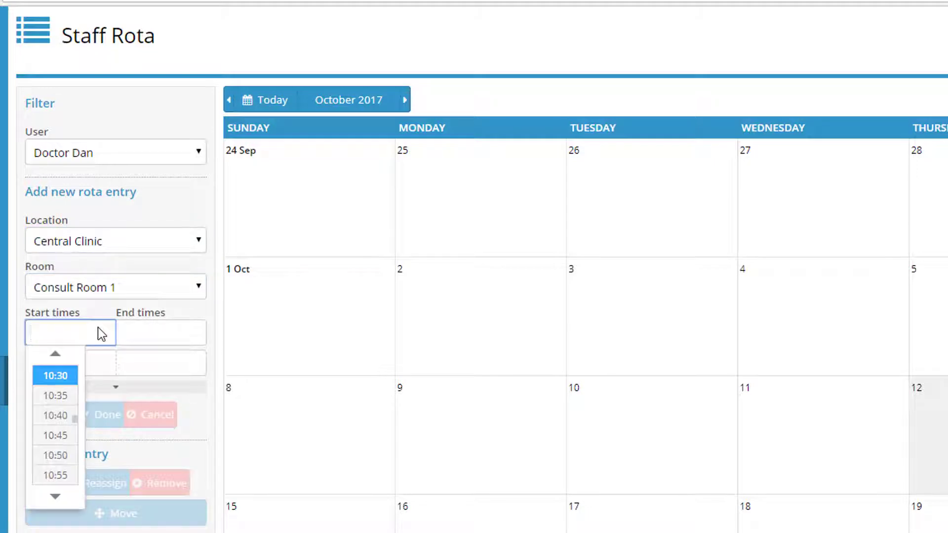
{"action": "type", "text": "09:00"}
{"action": "key", "text": "Tab"}
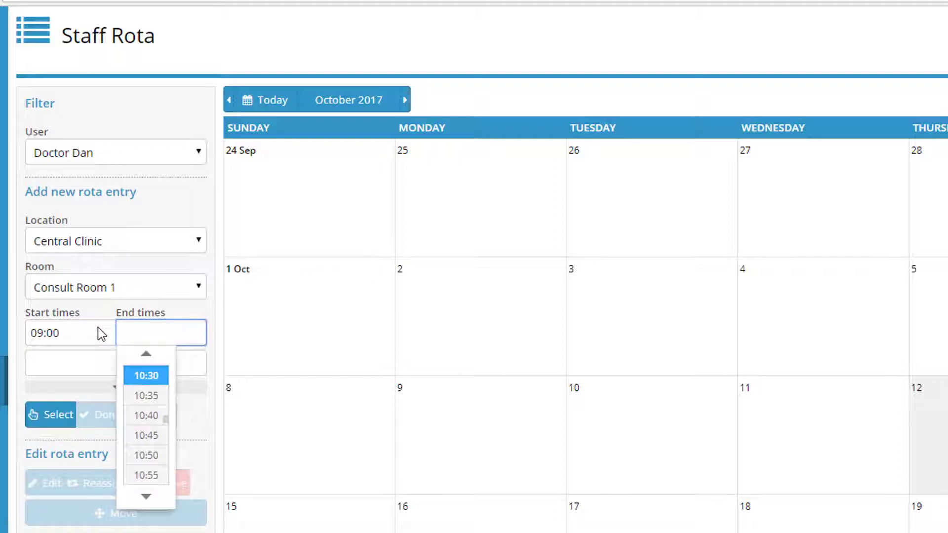
{"action": "type", "text": "13:00"}
{"action": "key", "text": "Tab"}
{"action": "type", "text": "14"}
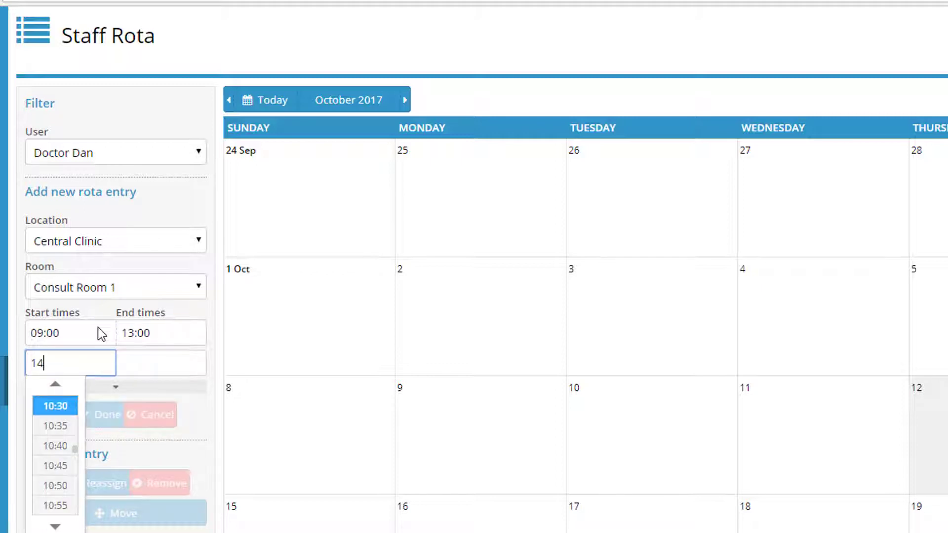
{"action": "type", "text": ":00"}
{"action": "key", "text": "Tab"}
{"action": "type", "text": "18:00"}
{"action": "key", "text": "Tab"}
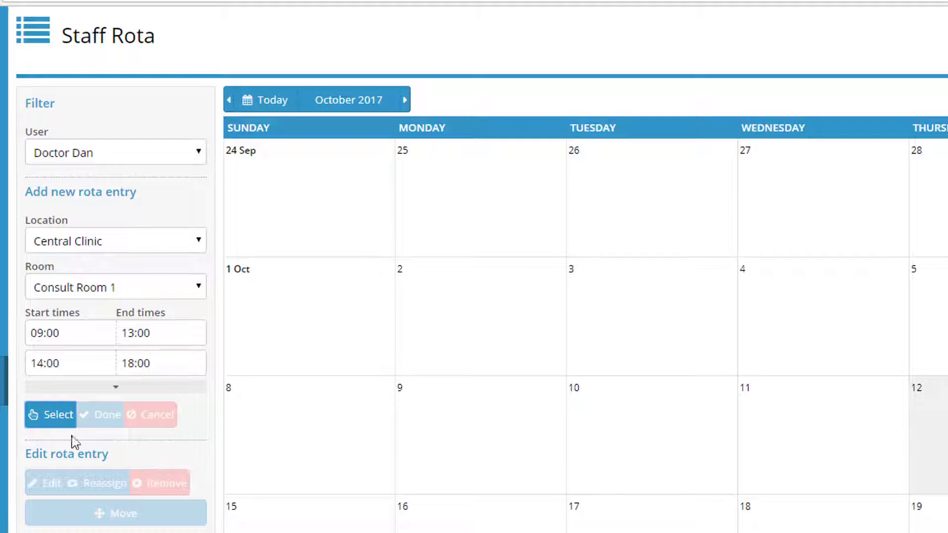
{"action": "left_click", "coordinate": [51, 418]}
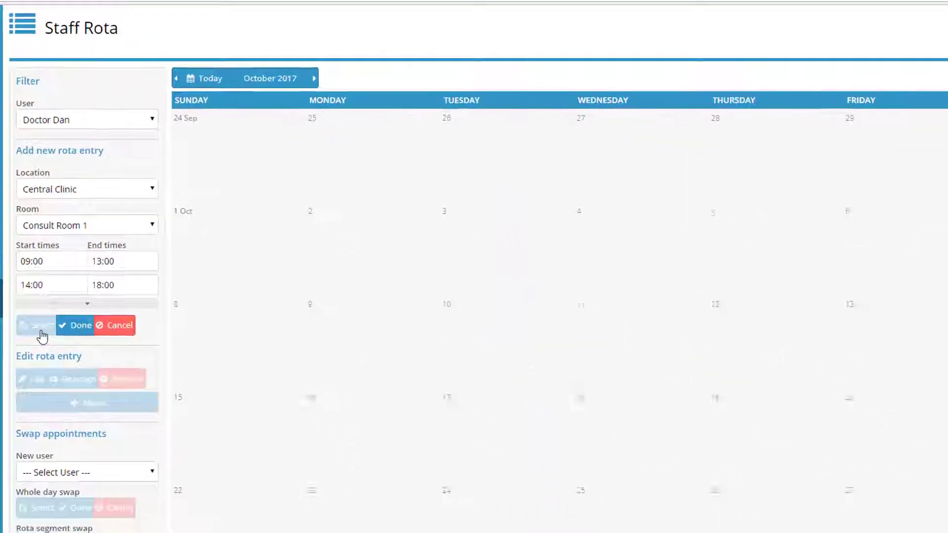
Mark the weekdays from 9 to 24 October on the rota calendar and confirm the shifts
{"action": "left_click", "coordinate": [464, 381]}
{"action": "left_click_drag", "start_coordinate": [397, 284], "coordinate": [391, 438]}
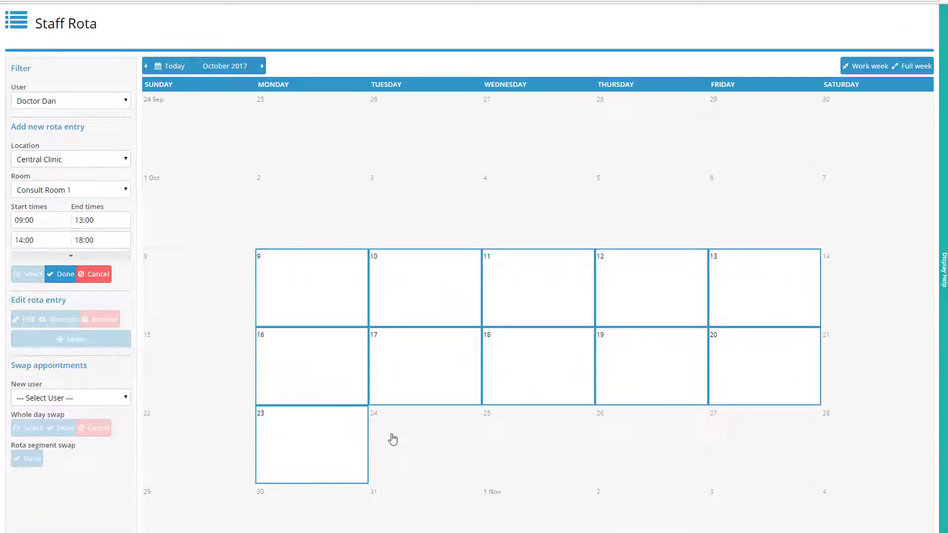
{"action": "left_click", "coordinate": [62, 274]}
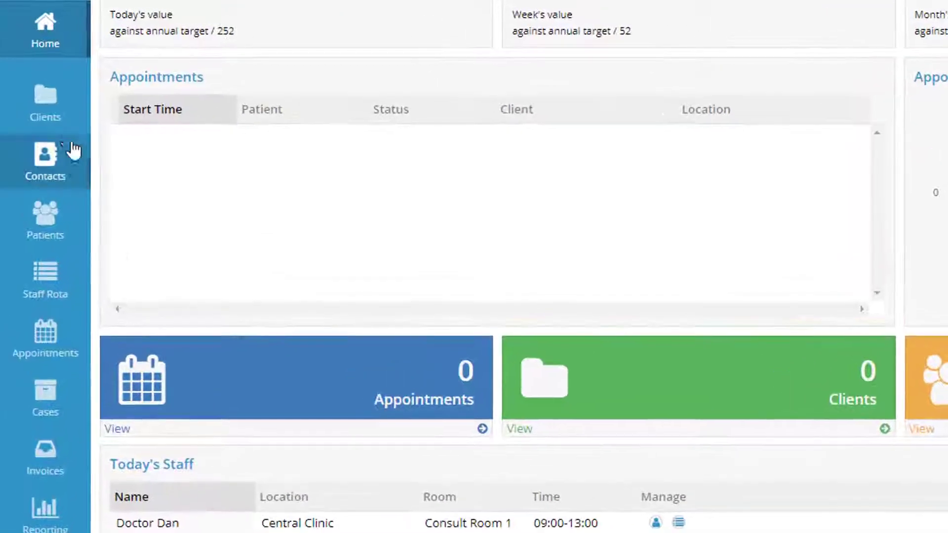
Open the Clients list and begin adding a new client
{"action": "left_click", "coordinate": [48, 103]}
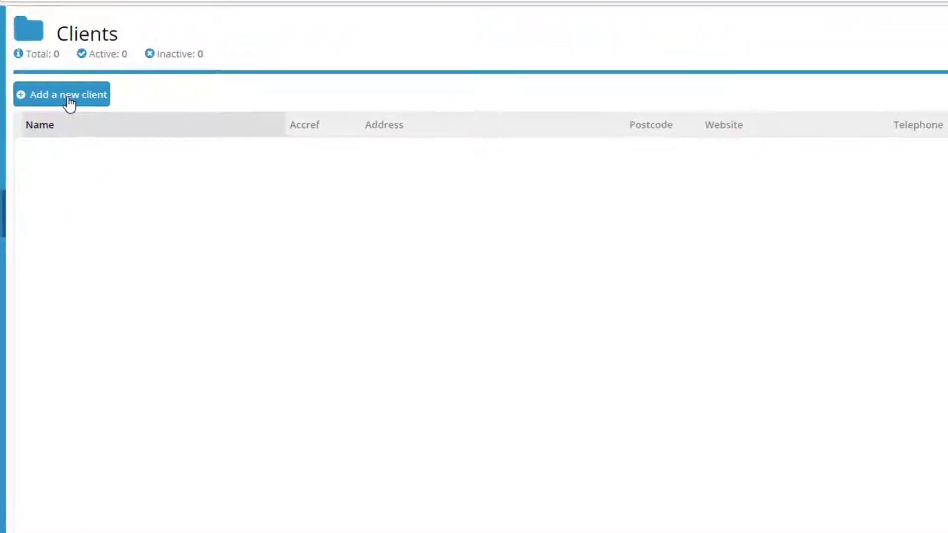
{"action": "left_click", "coordinate": [68, 101]}
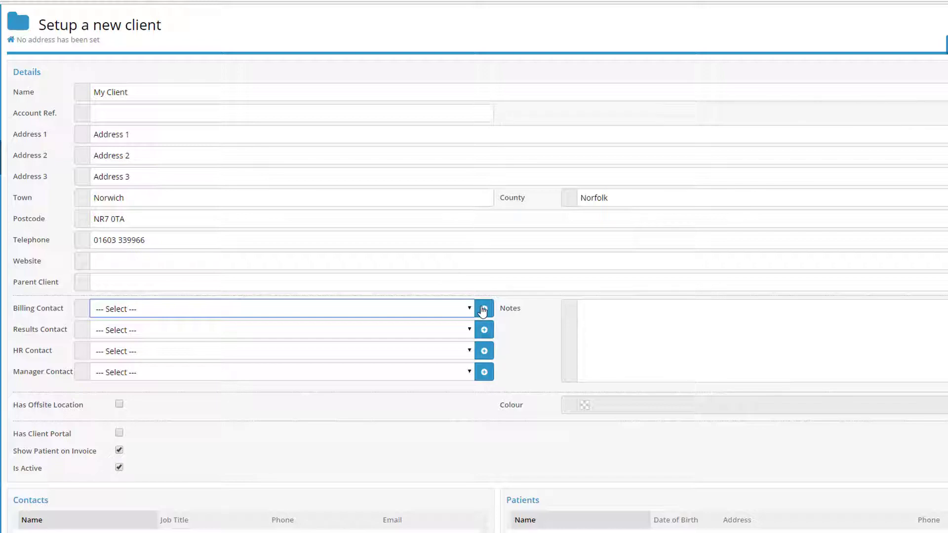
Add a new billing contact with the contact's surname and phone number, and apply it
{"action": "left_click", "coordinate": [483, 310]}
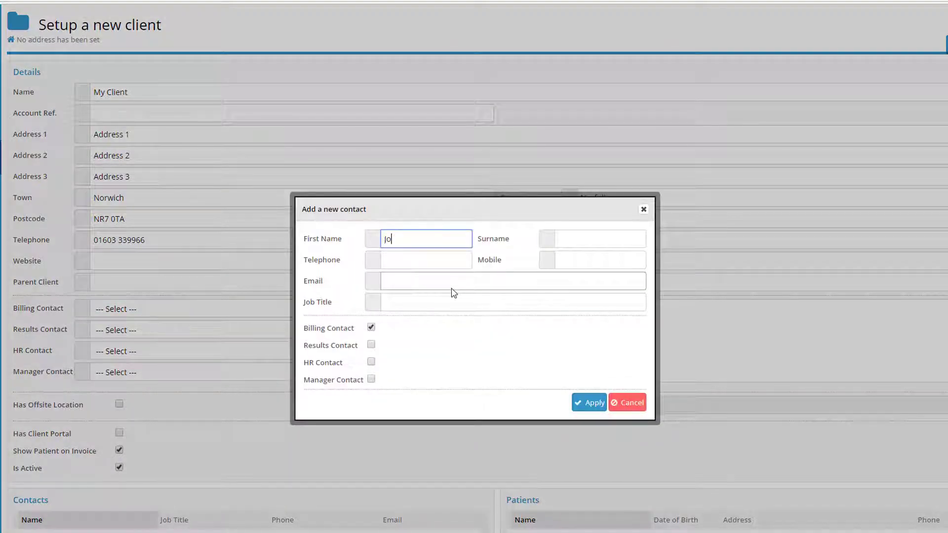
{"action": "key", "text": "Tab"}
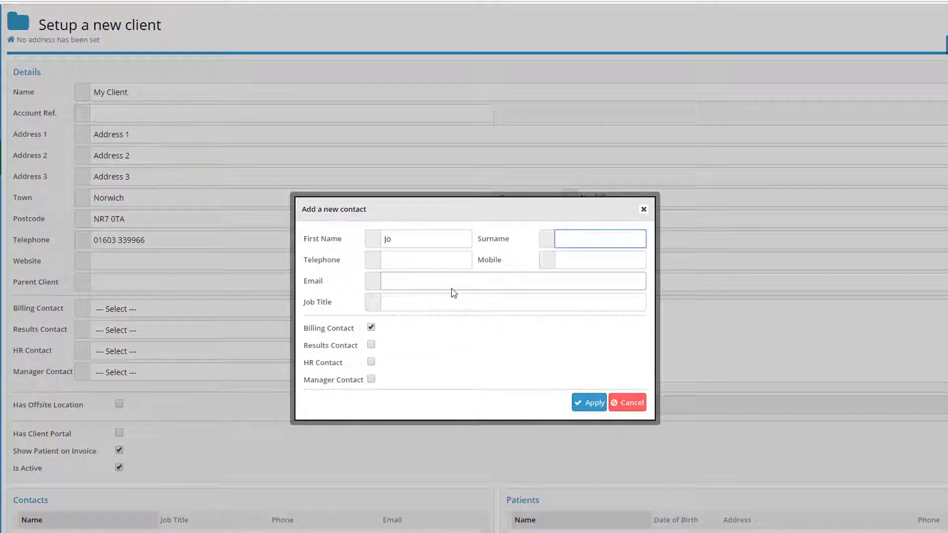
{"action": "type", "text": "Jon"}
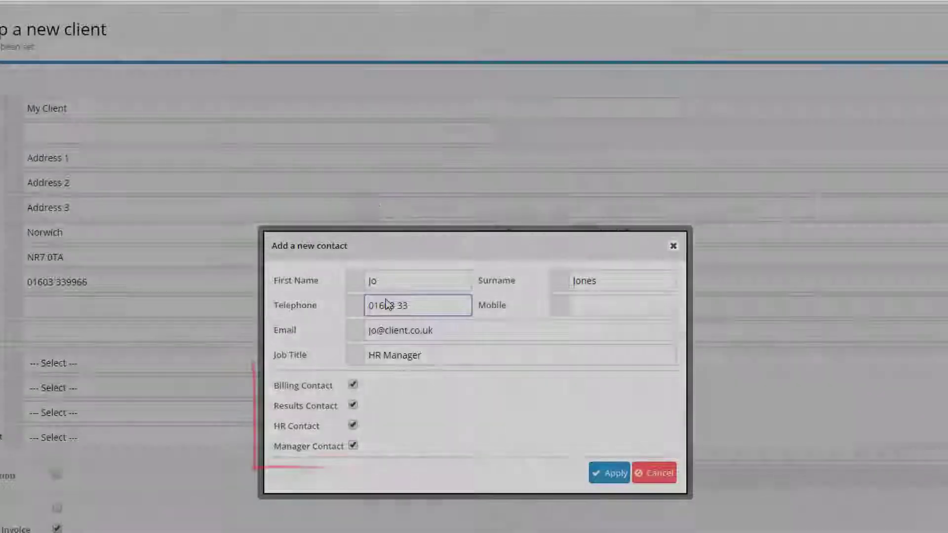
{"action": "type", "text": "6699"}
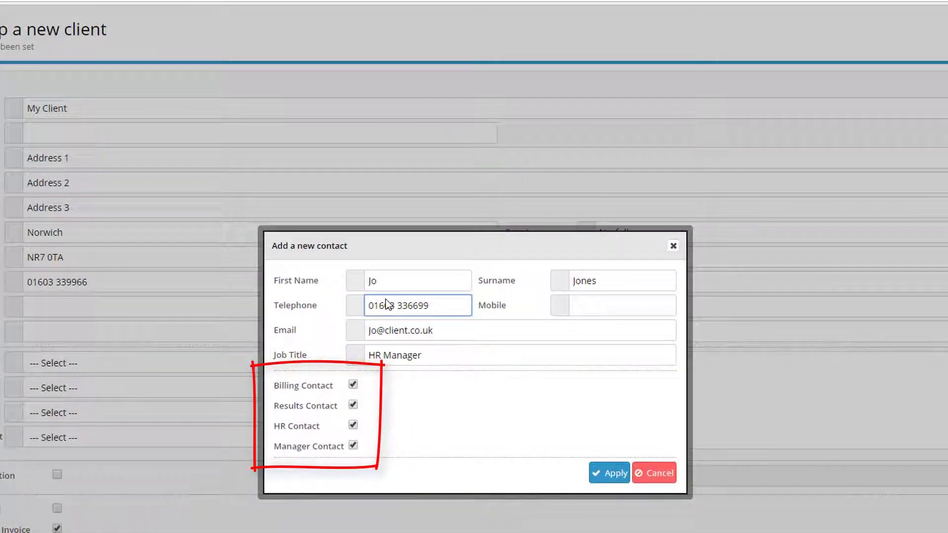
{"action": "left_click", "coordinate": [610, 473]}
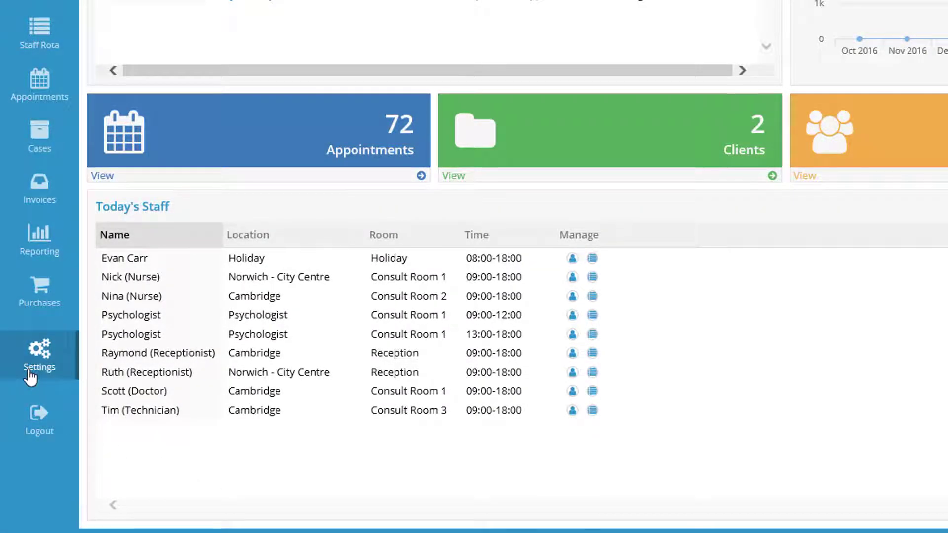
{"action": "left_click", "coordinate": [31, 375]}
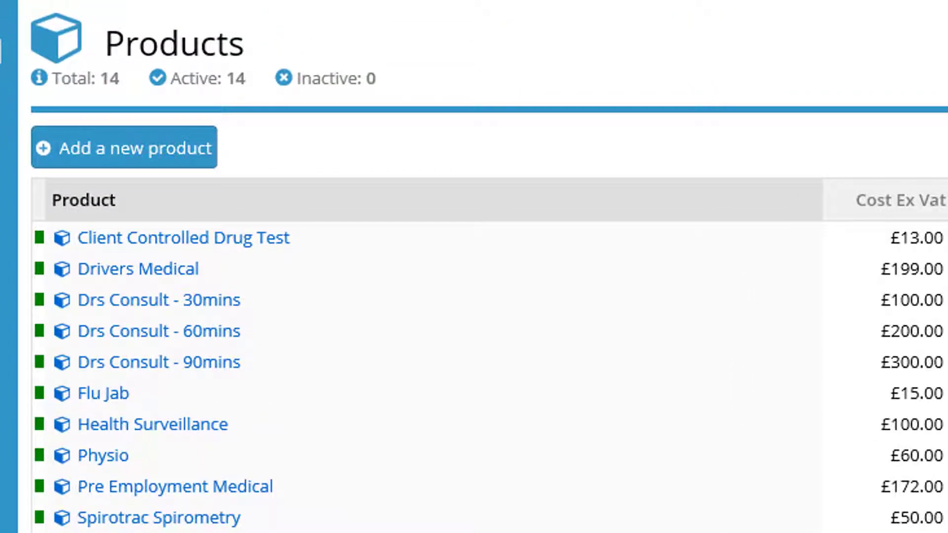
{"action": "left_click", "coordinate": [204, 301]}
{"action": "scroll", "coordinate": [184, 105], "scroll_direction": "down", "scroll_amount": 5}
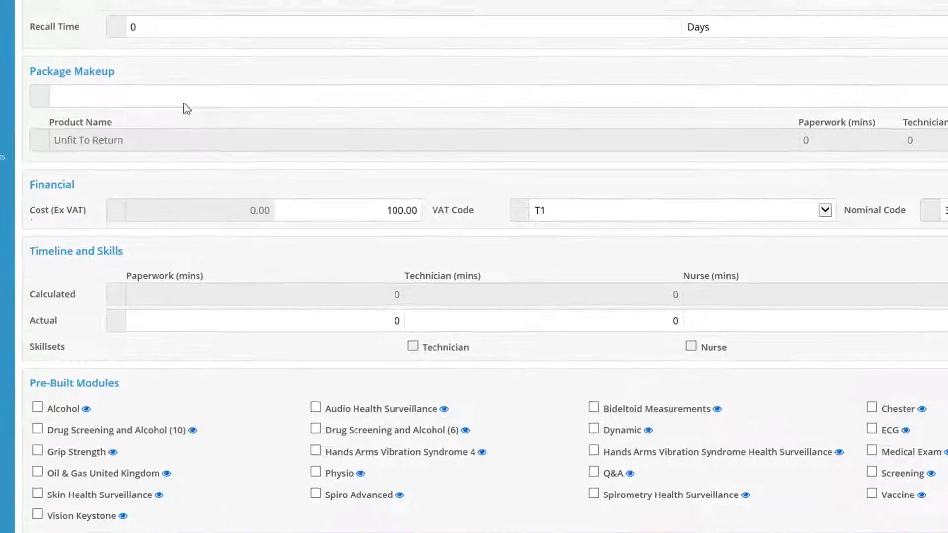
{"action": "scroll", "coordinate": [249, 417], "scroll_direction": "down", "scroll_amount": 2}
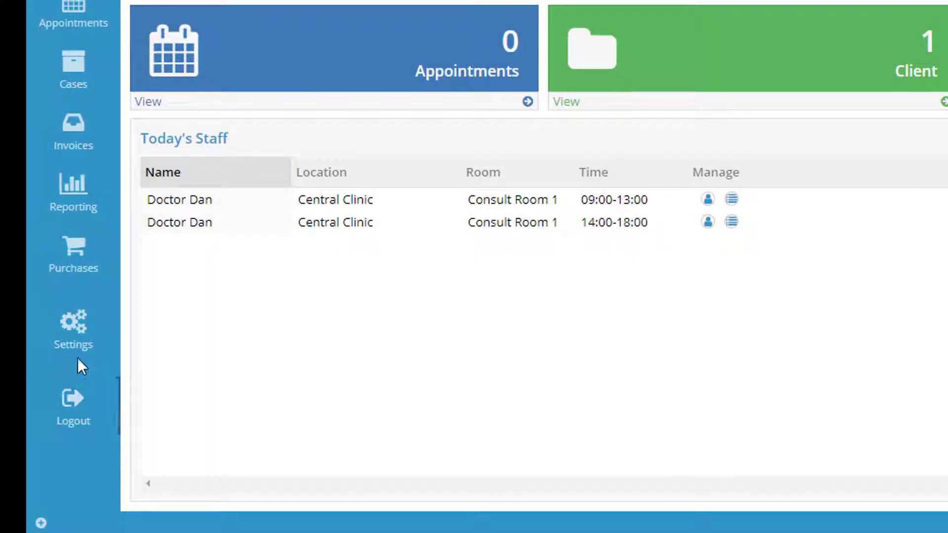
Create product 'Dr Consult 30 mins' in the Consultations category, leaving it active
{"action": "left_click", "coordinate": [78, 341]}
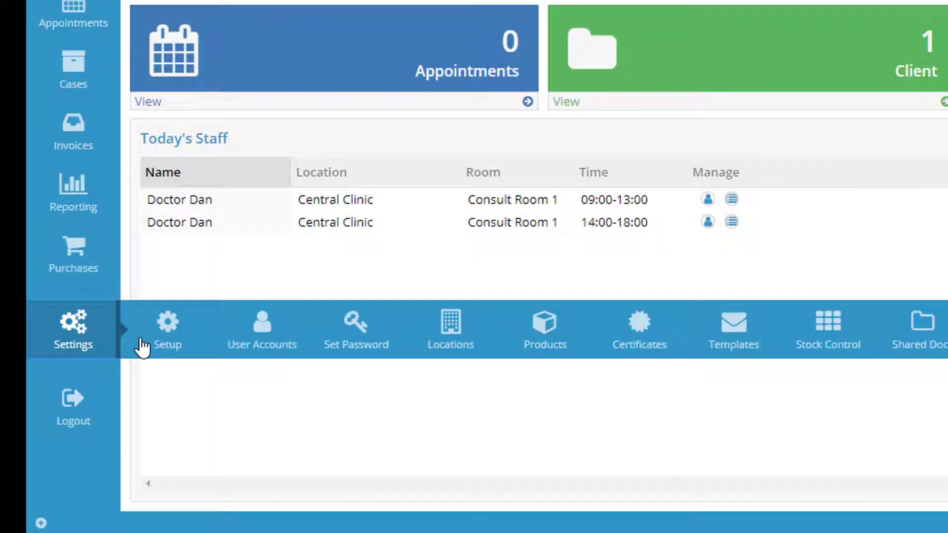
{"action": "left_click", "coordinate": [528, 339]}
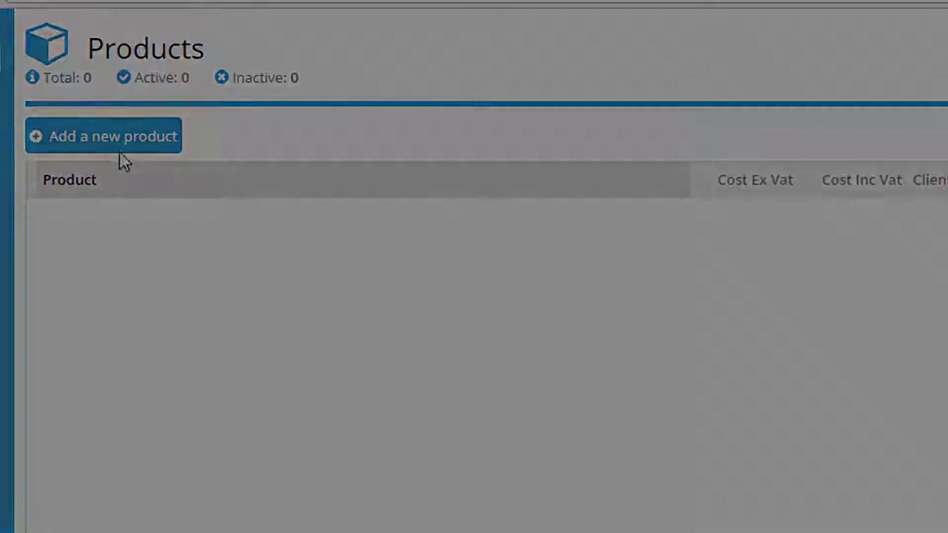
{"action": "left_click", "coordinate": [120, 152]}
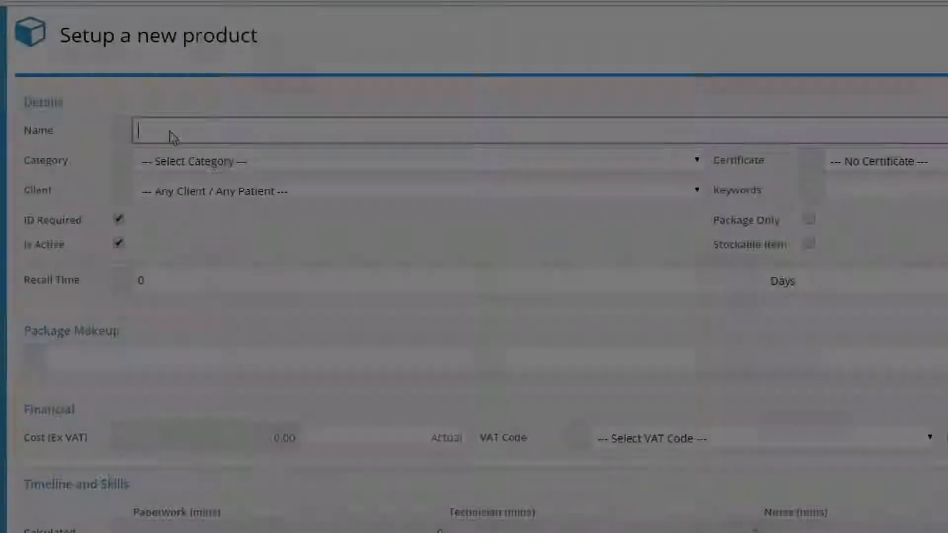
{"action": "type", "text": "Dr Consult 30 mins"}
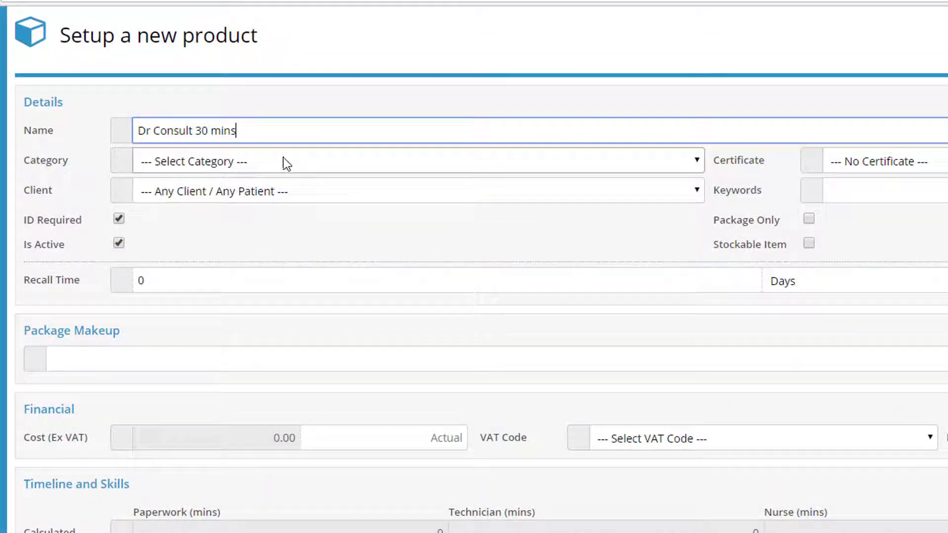
{"action": "left_click", "coordinate": [282, 161]}
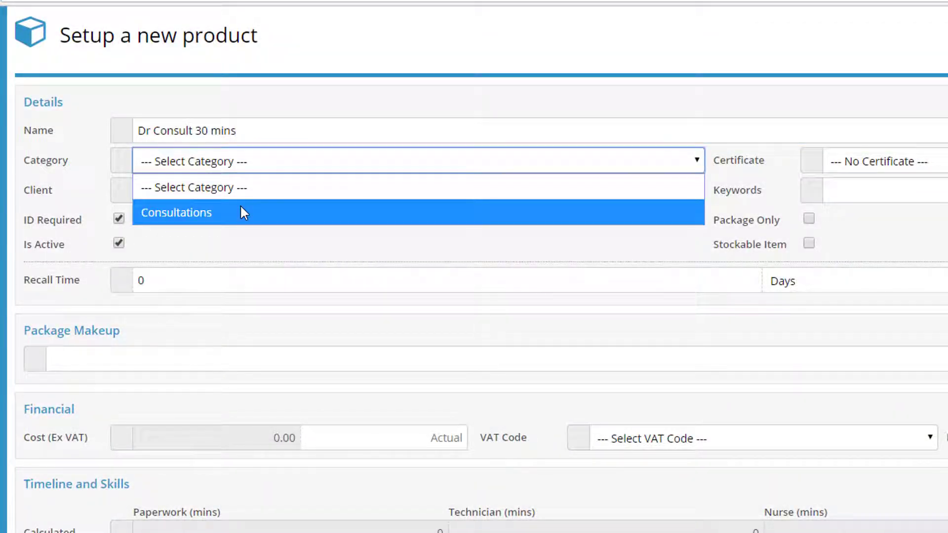
{"action": "left_click", "coordinate": [242, 212]}
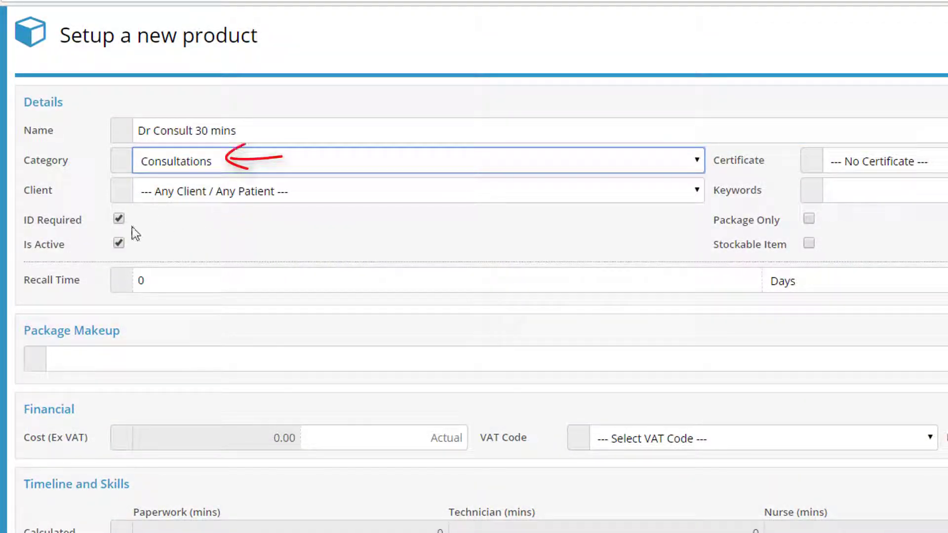
{"action": "left_click", "coordinate": [123, 242]}
{"action": "left_click", "coordinate": [123, 241]}
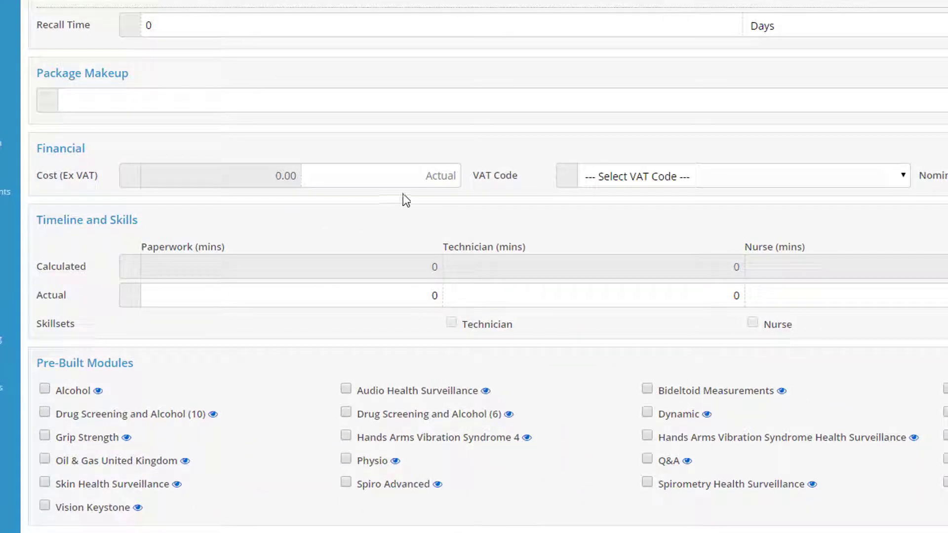
Set the product's actual cost to 0.0 and its VAT code to T0
{"action": "left_click", "coordinate": [416, 180]}
{"action": "type", "text": "0.0"}
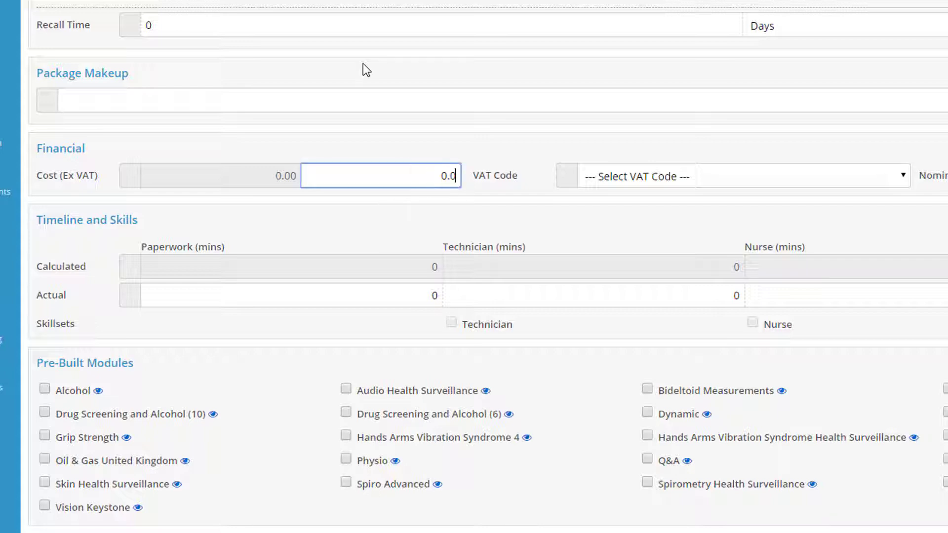
{"action": "left_click", "coordinate": [739, 174]}
{"action": "left_click", "coordinate": [619, 225]}
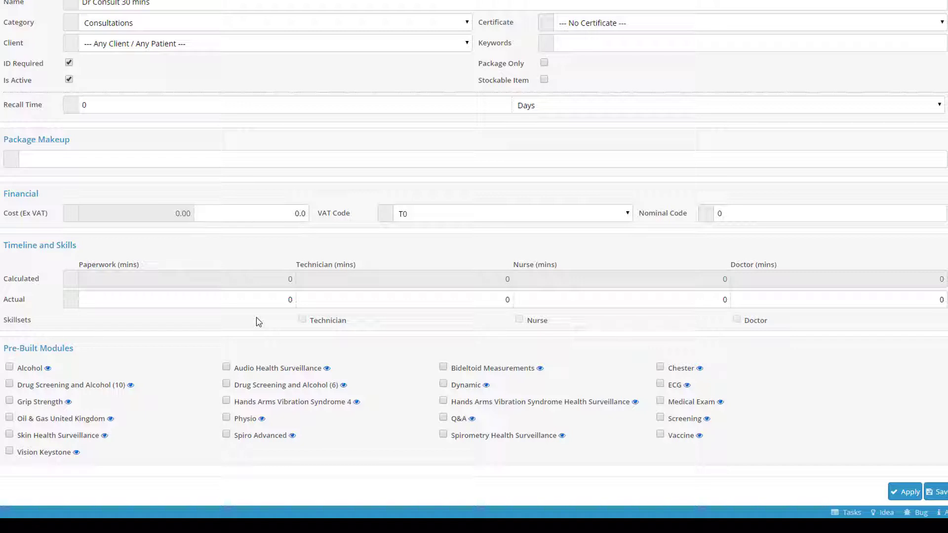
Record 5 paperwork minutes and 30 doctor minutes for the product
{"action": "left_click", "coordinate": [291, 299]}
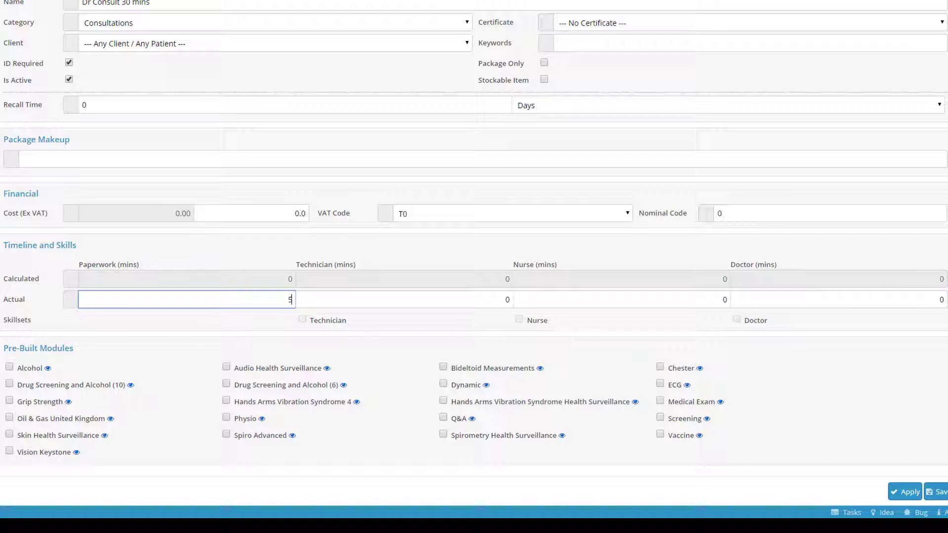
{"action": "left_click", "coordinate": [942, 302]}
{"action": "type", "text": "30"}
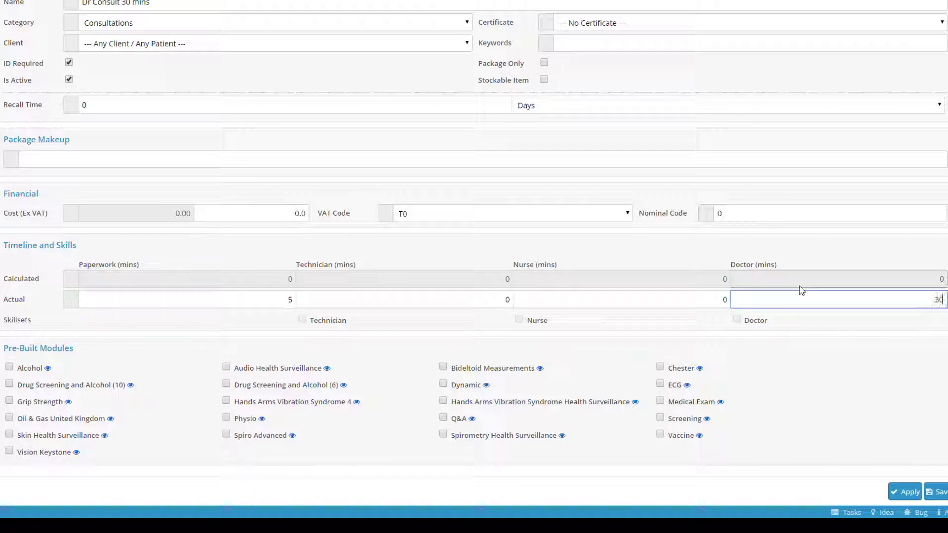
{"action": "left_click", "coordinate": [811, 389]}
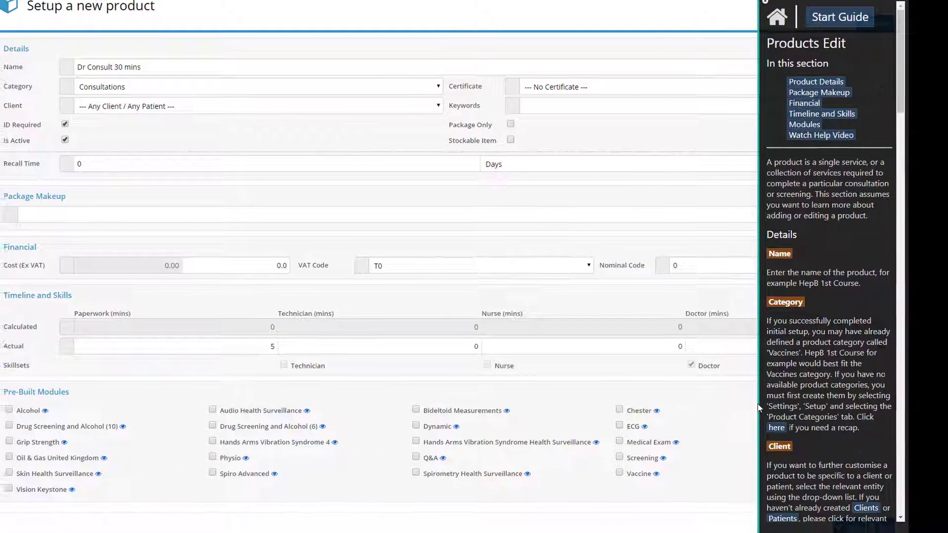
Close the Products Edit help guide
{"action": "left_click", "coordinate": [738, 481]}
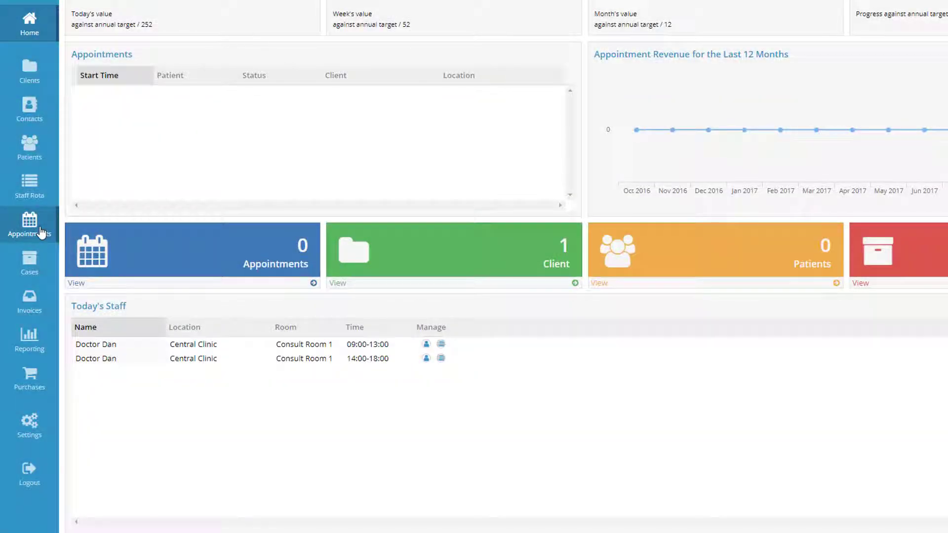
Start a new appointment in the calendar and create a new patient from the entered first name
{"action": "left_click", "coordinate": [41, 232]}
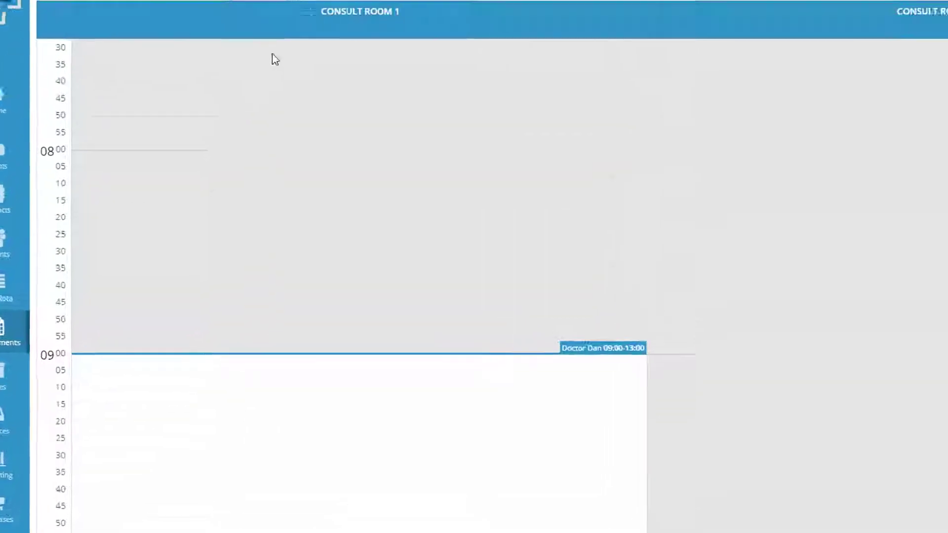
{"action": "left_click", "coordinate": [243, 58]}
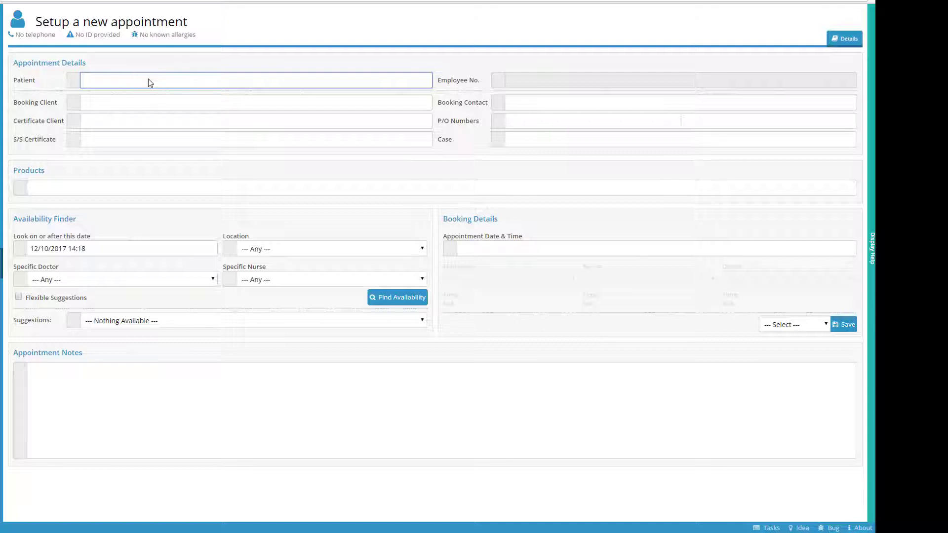
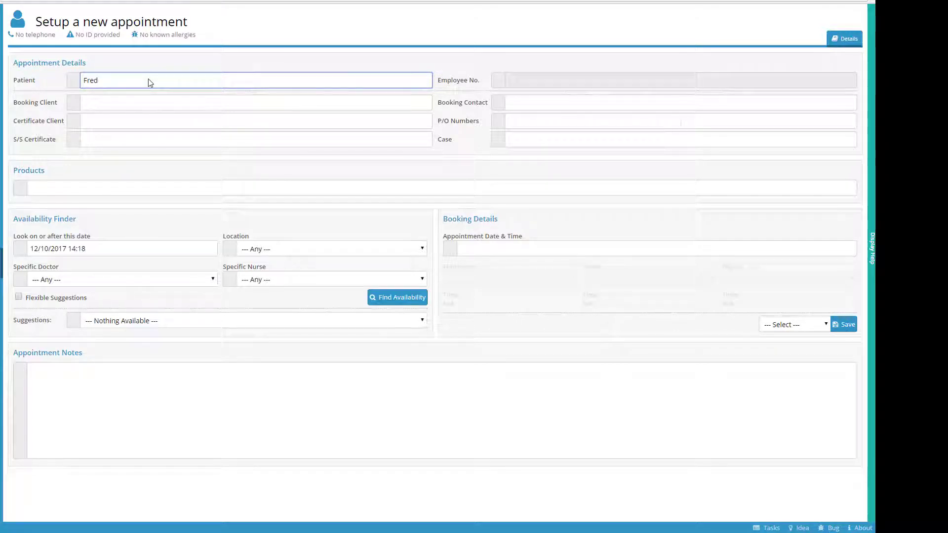
{"action": "key", "text": "Return"}
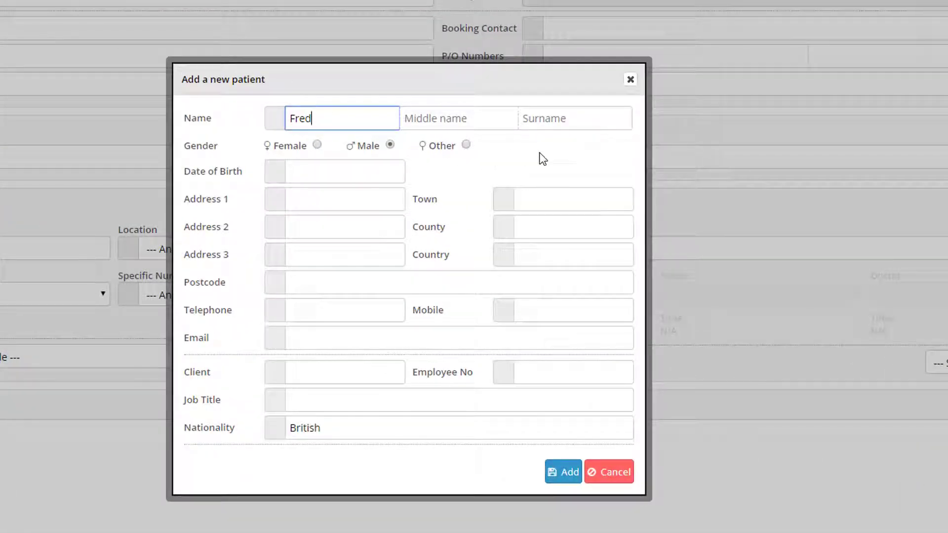
Enter the new patient's surname and date of birth
{"action": "left_click", "coordinate": [547, 123]}
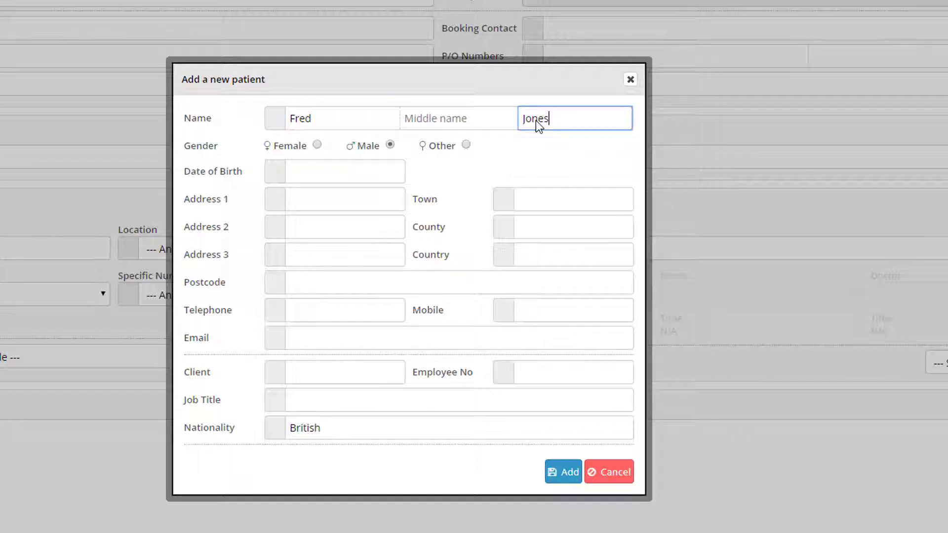
{"action": "left_click", "coordinate": [344, 174]}
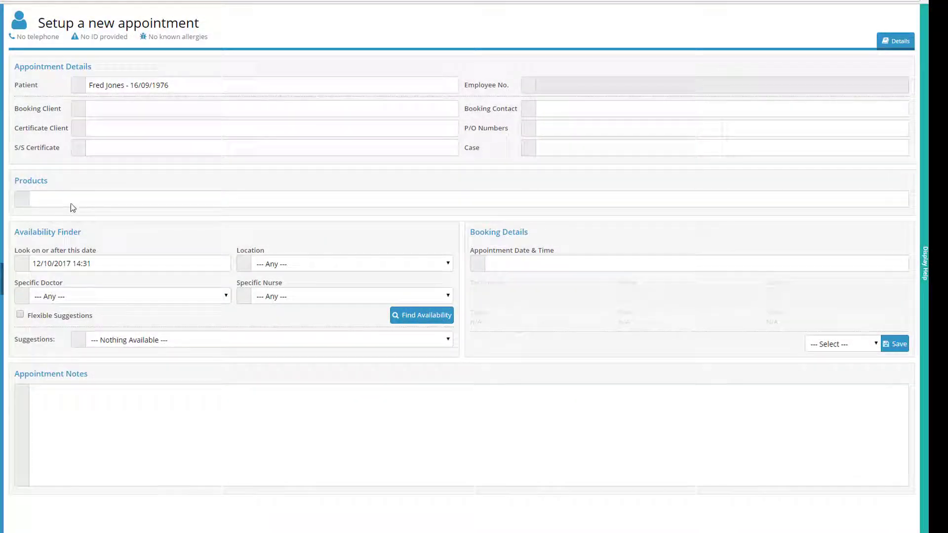
Add the Dr Consult 30 Mins product and review the search date and doctor options
{"action": "left_click", "coordinate": [71, 203]}
{"action": "left_click", "coordinate": [73, 211]}
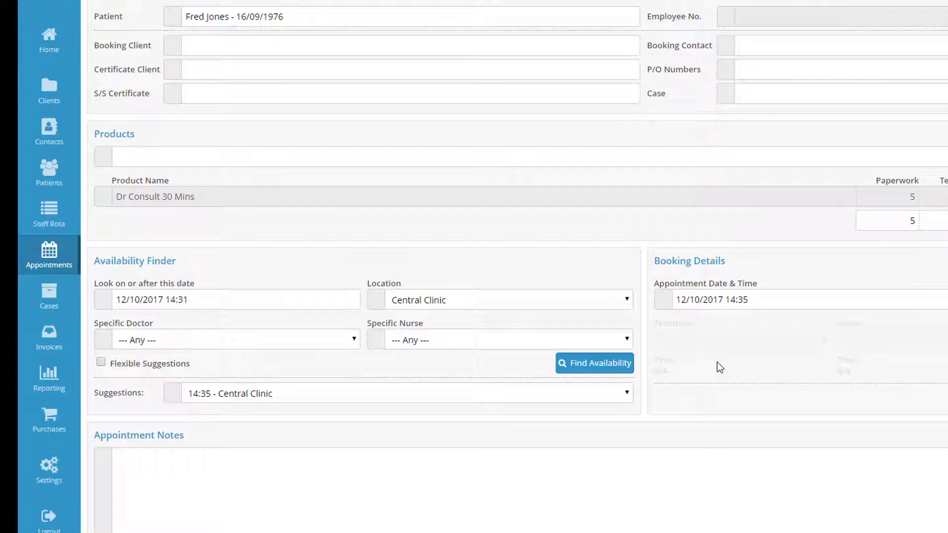
{"action": "left_click", "coordinate": [346, 304]}
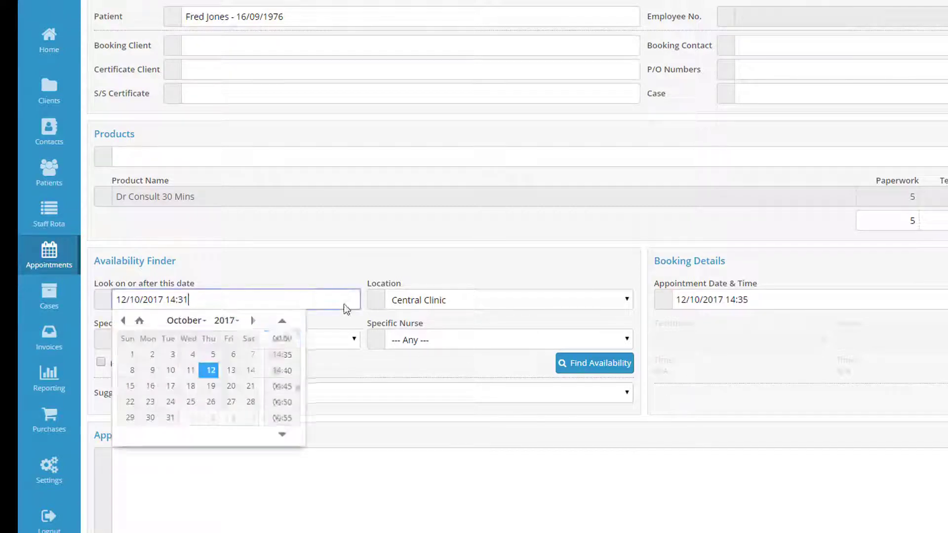
{"action": "left_click", "coordinate": [345, 340]}
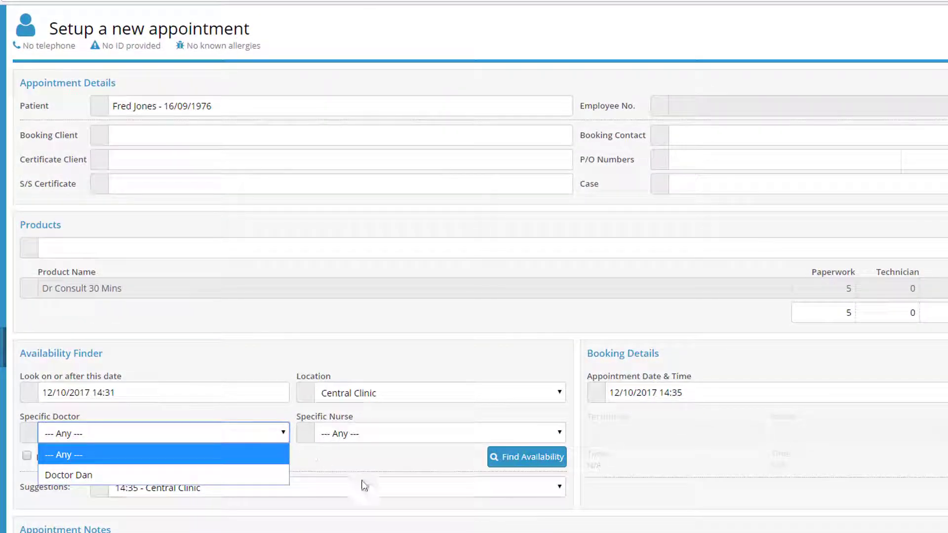
{"action": "left_click", "coordinate": [414, 447]}
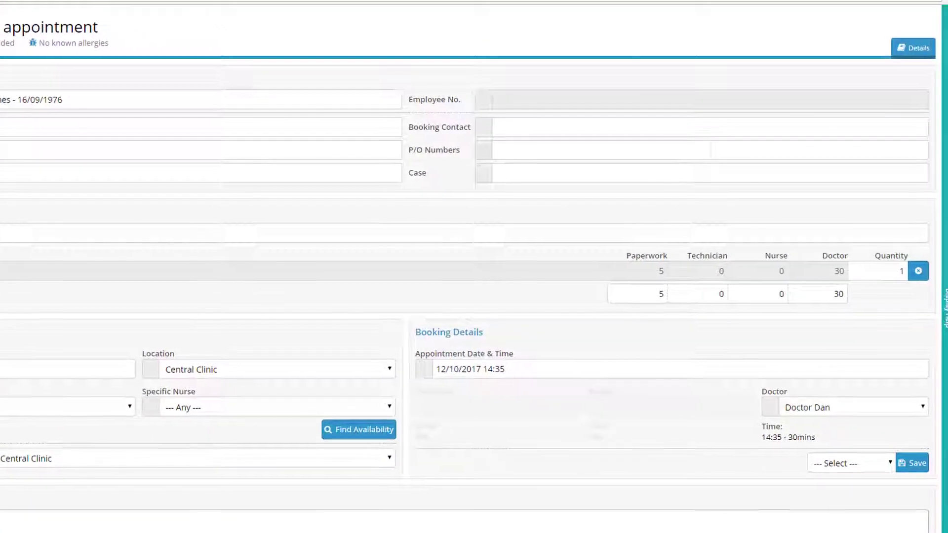
Save the 14:35 appointment as pending
{"action": "left_click", "coordinate": [886, 464]}
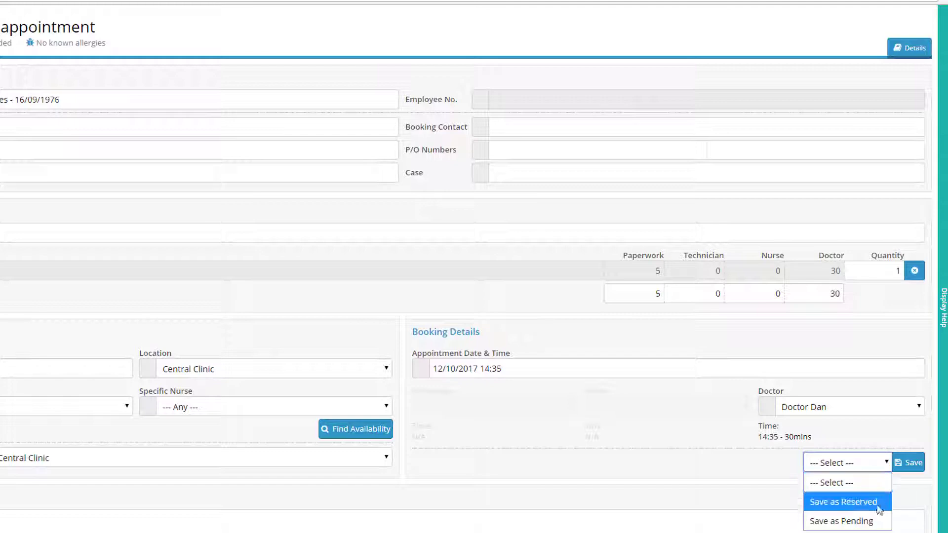
{"action": "left_click", "coordinate": [868, 523]}
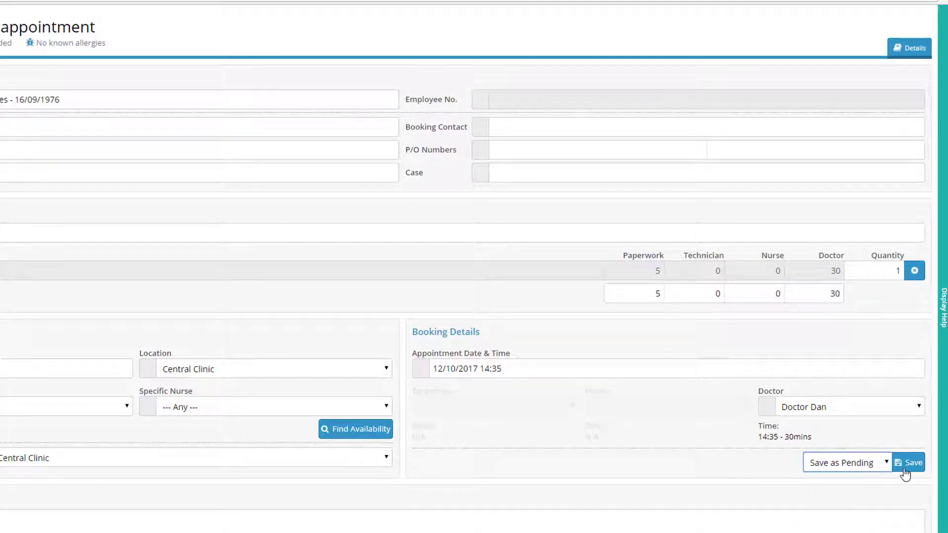
{"action": "left_click", "coordinate": [907, 463]}
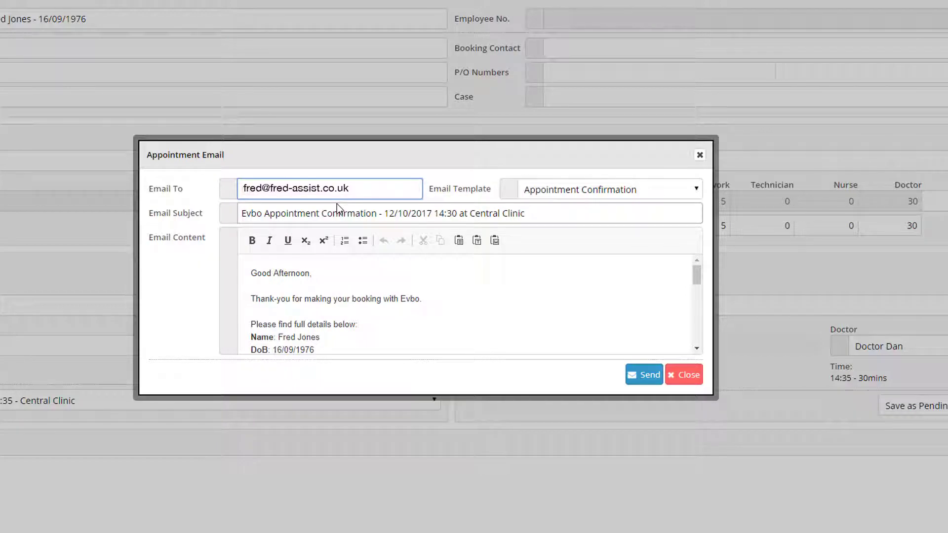
Send the confirmation e-mail, then reopen the 14:35 appointment on its Screening tab
{"action": "left_click", "coordinate": [646, 387]}
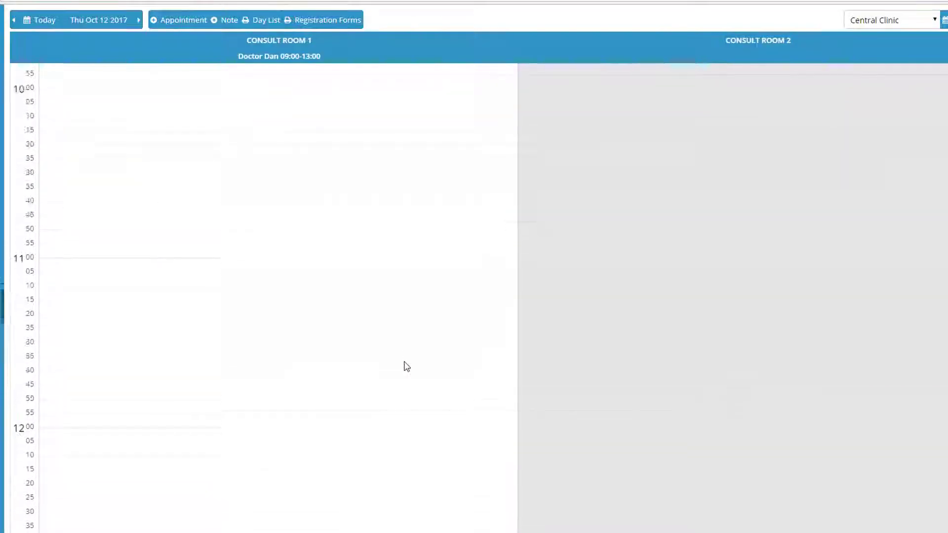
{"action": "scroll", "coordinate": [405, 365], "scroll_direction": "down", "scroll_amount": 10}
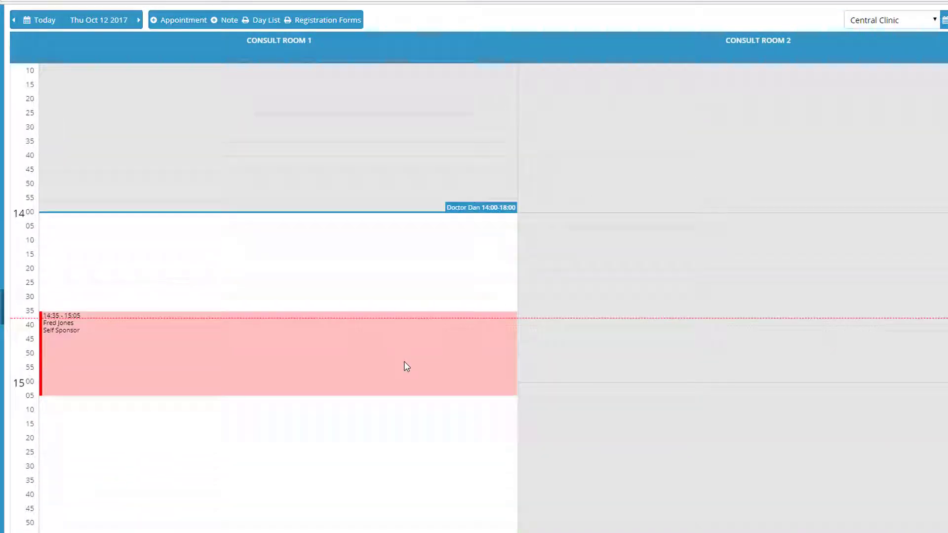
{"action": "scroll", "coordinate": [406, 366], "scroll_direction": "down", "scroll_amount": 3}
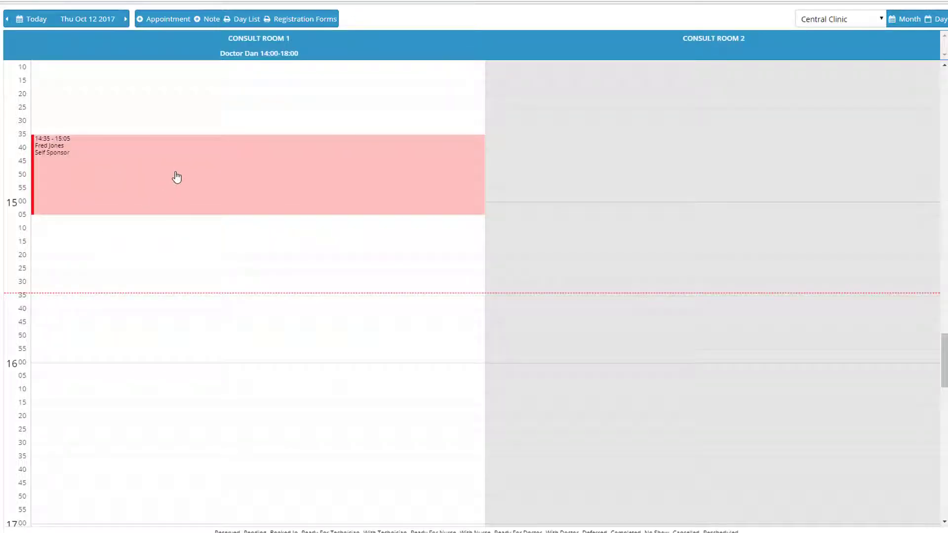
{"action": "left_click", "coordinate": [250, 176]}
{"action": "left_click", "coordinate": [531, 166]}
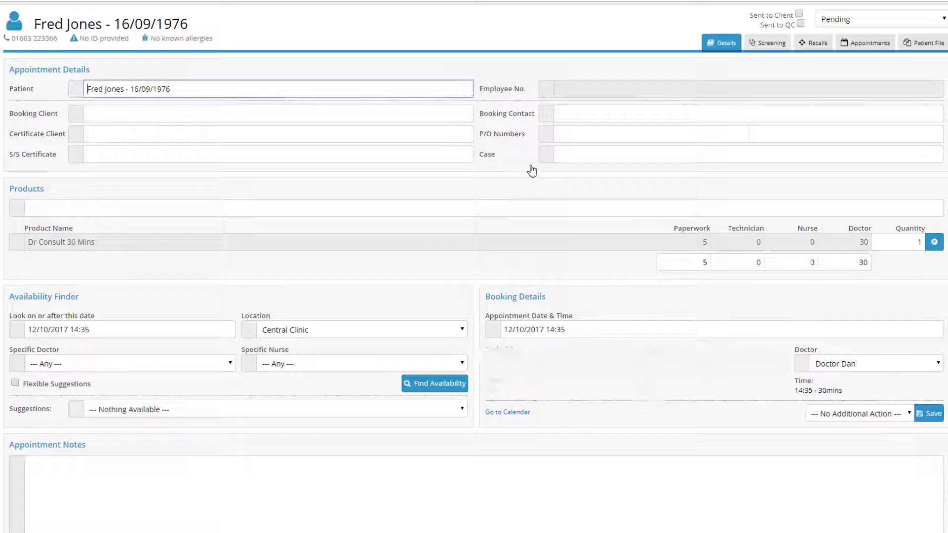
{"action": "left_click", "coordinate": [768, 42]}
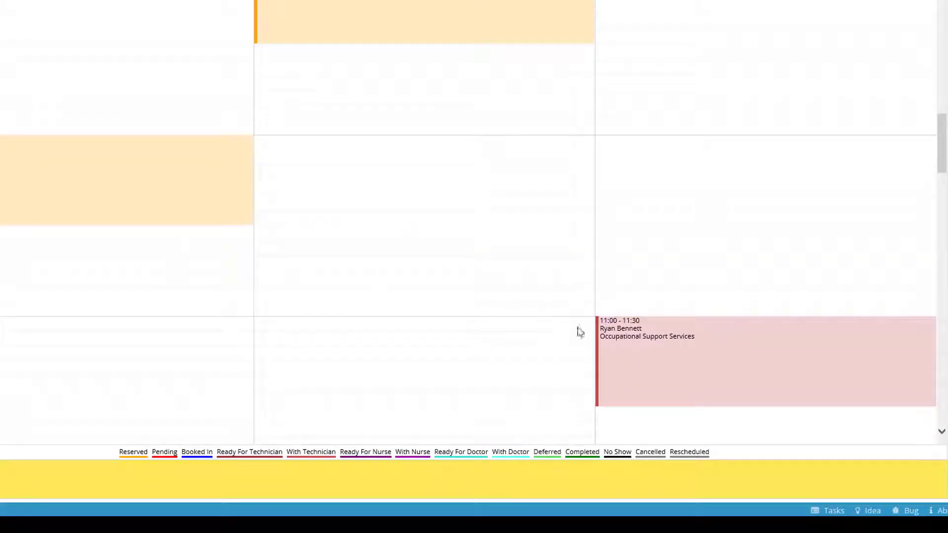
Open the 11:00 spirometry appointment and enter clinical notes 'These are my notes about this appointment.'
{"action": "left_click", "coordinate": [616, 353]}
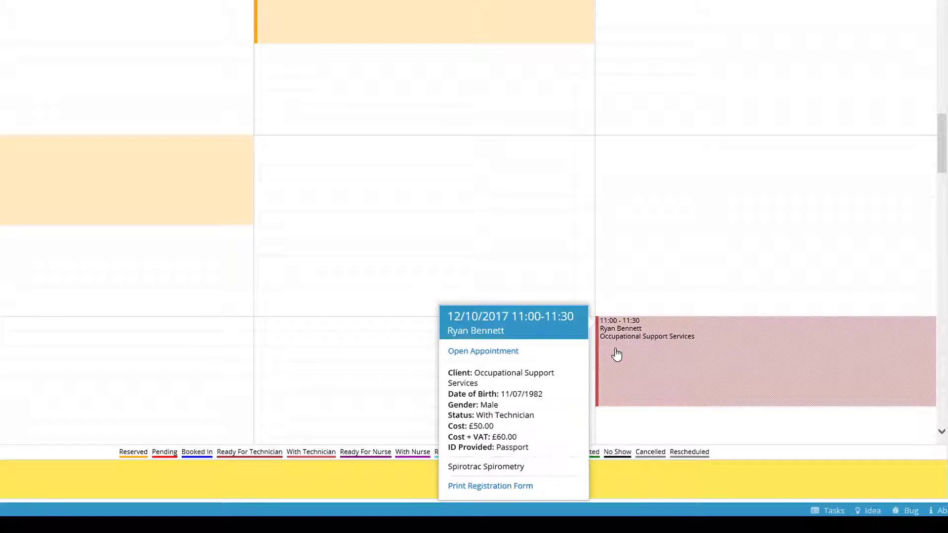
{"action": "left_click", "coordinate": [507, 353]}
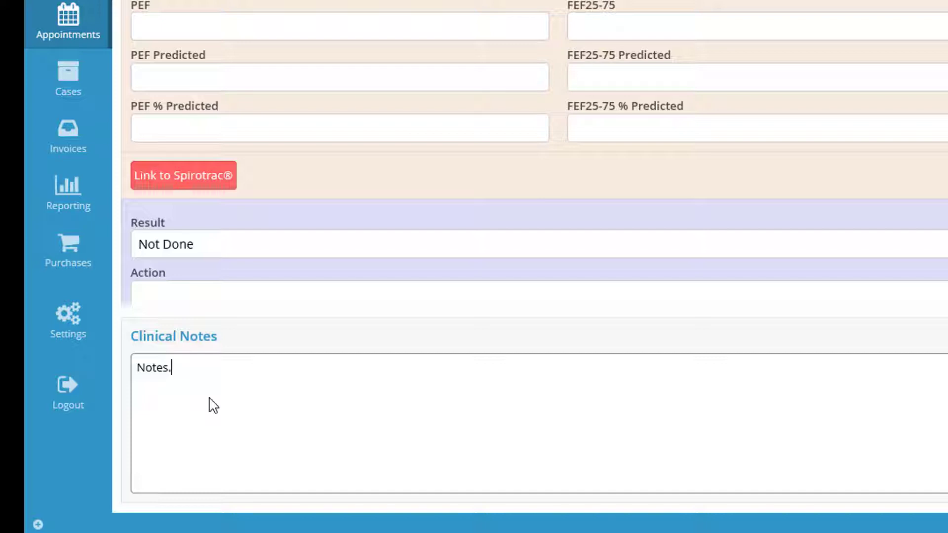
{"action": "type", "text": "These are my notes about this appointment."}
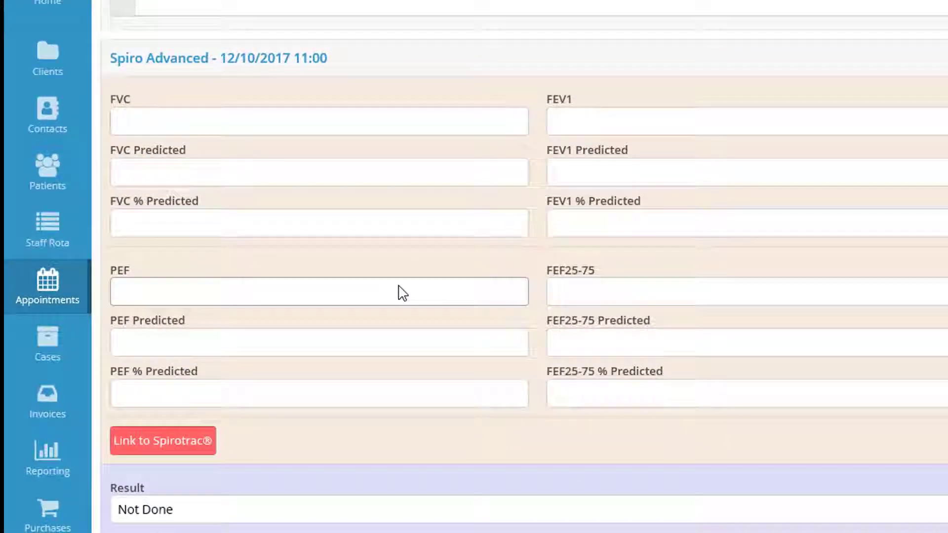
{"action": "left_click", "coordinate": [357, 226]}
{"action": "scroll", "coordinate": [358, 227], "scroll_direction": "down", "scroll_amount": 3}
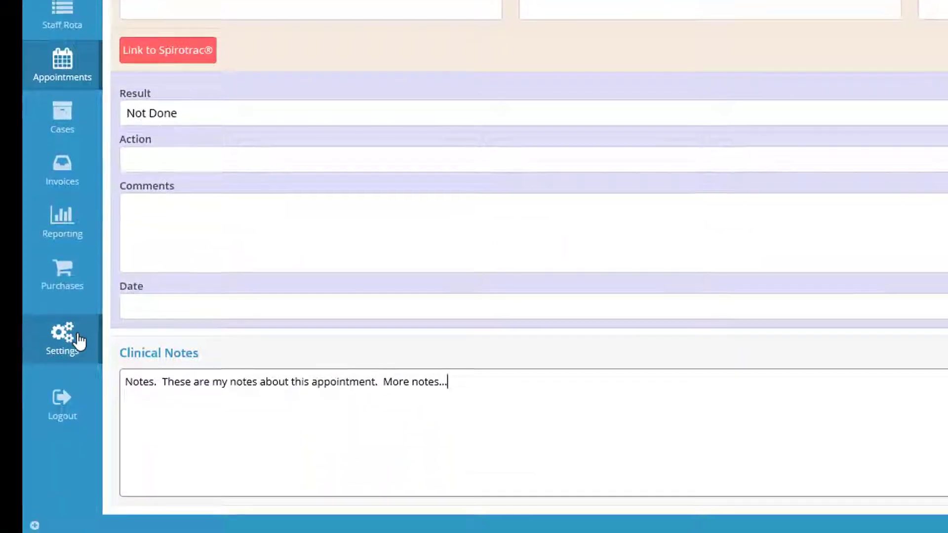
{"action": "left_click", "coordinate": [79, 340]}
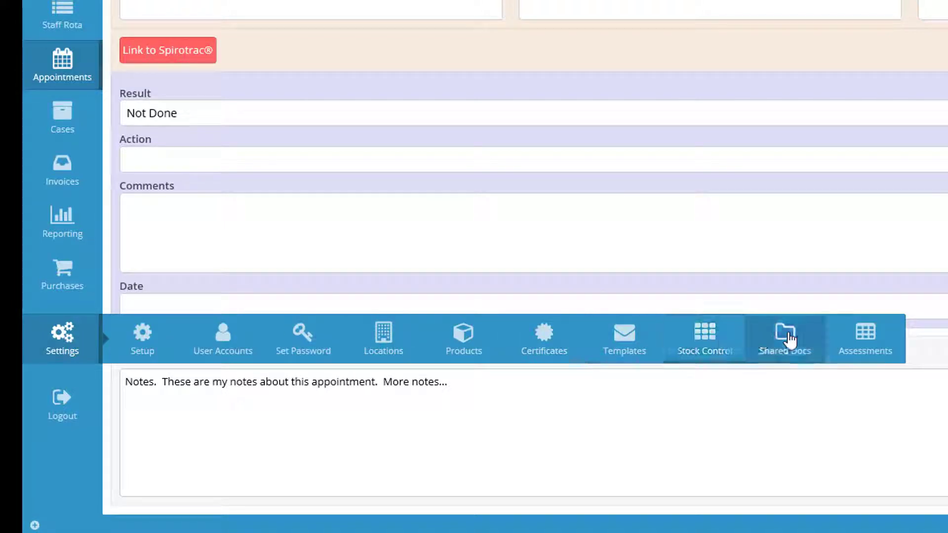
Go to Assessments and open the full record of the 16:25 technician appointment
{"action": "left_click", "coordinate": [871, 352]}
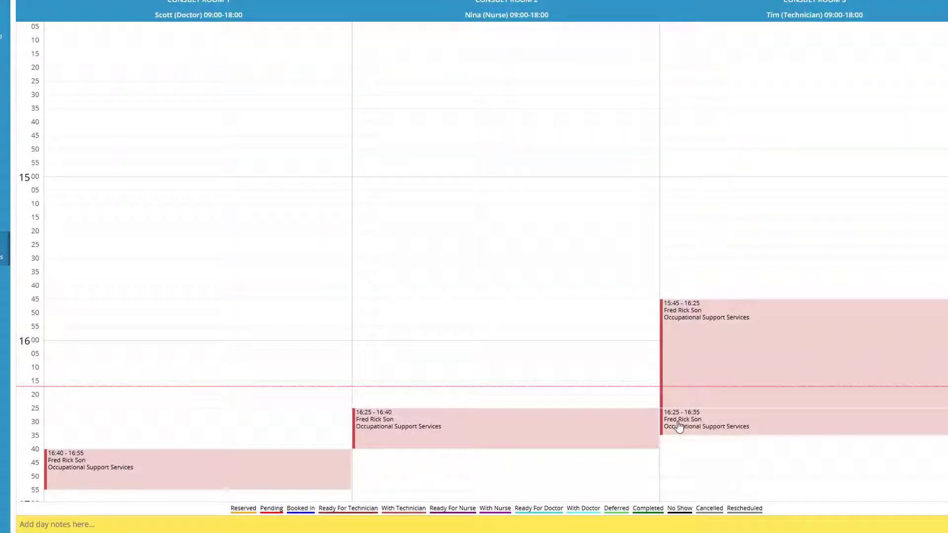
{"action": "left_click", "coordinate": [678, 426]}
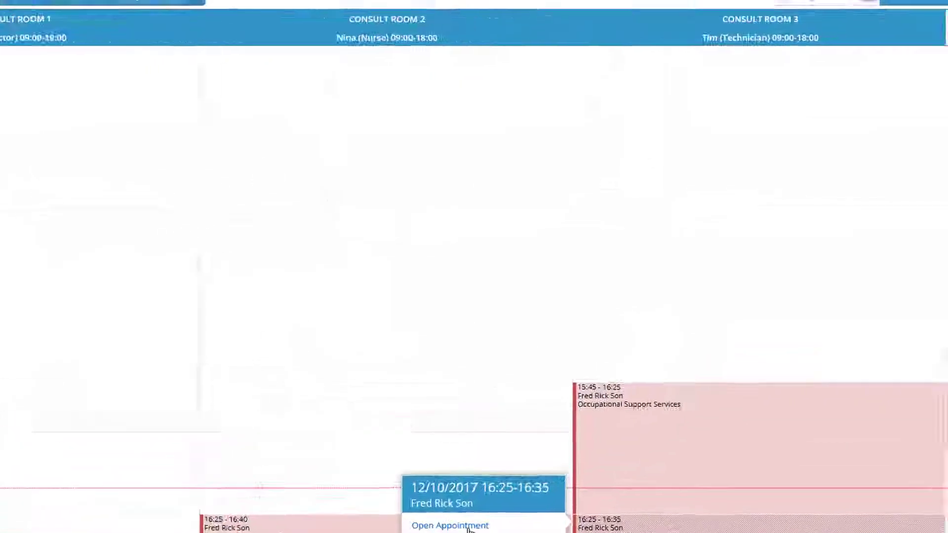
{"action": "left_click", "coordinate": [572, 418]}
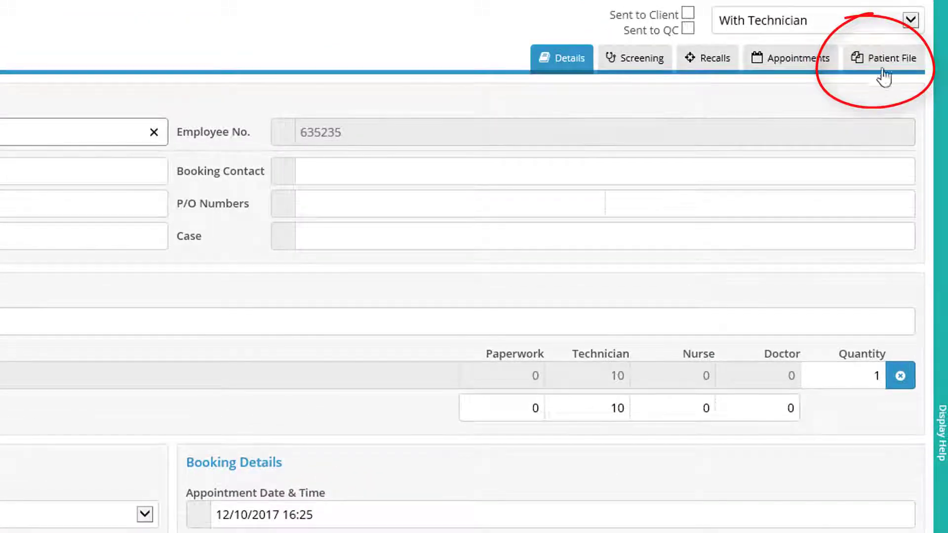
Attach Patient care plan.txt to the patient file with the note 'Care Plan'
{"action": "left_click", "coordinate": [884, 74]}
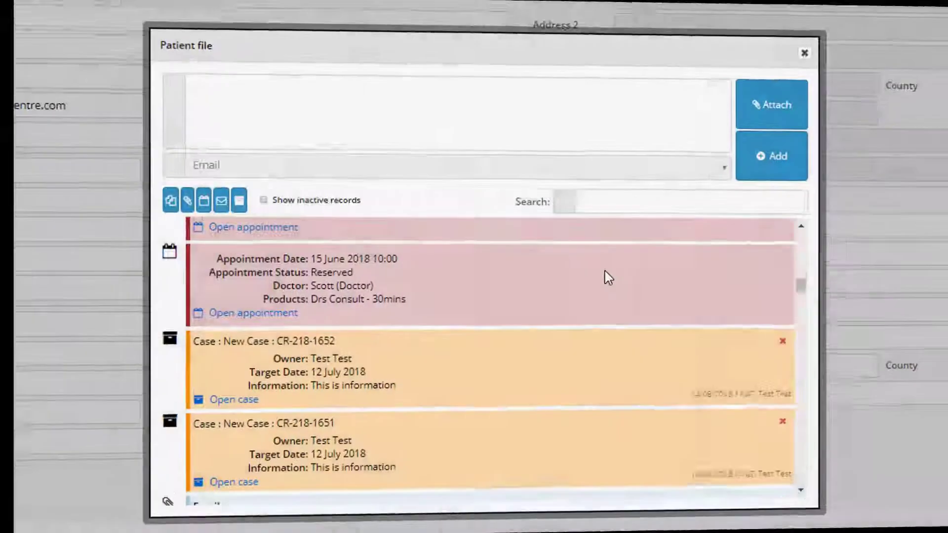
{"action": "scroll", "coordinate": [608, 278], "scroll_direction": "down", "scroll_amount": 6}
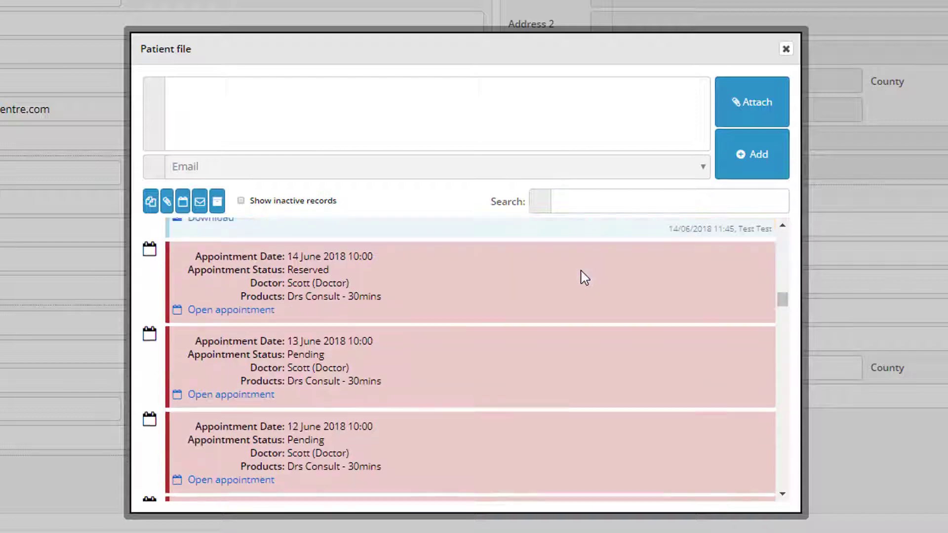
{"action": "scroll", "coordinate": [584, 277], "scroll_direction": "down", "scroll_amount": 5}
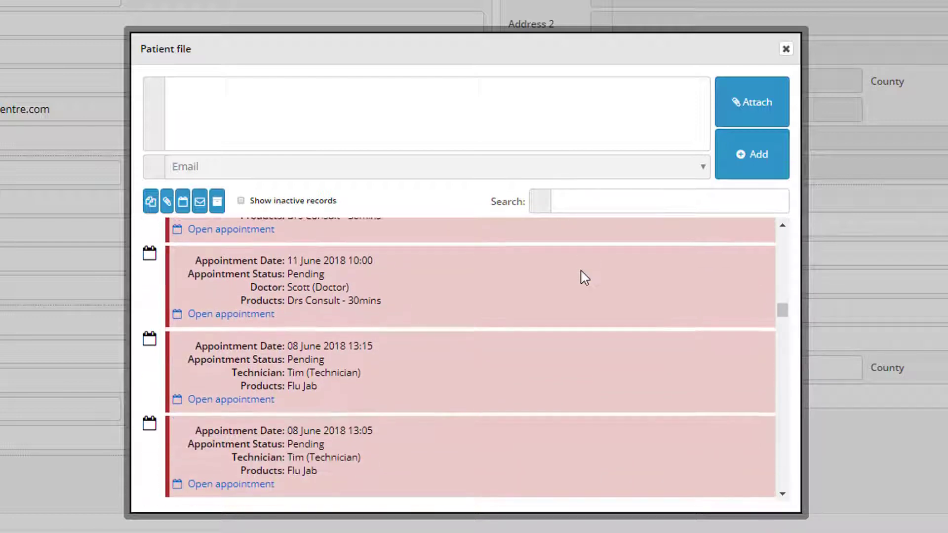
{"action": "scroll", "coordinate": [584, 277], "scroll_direction": "down", "scroll_amount": 2}
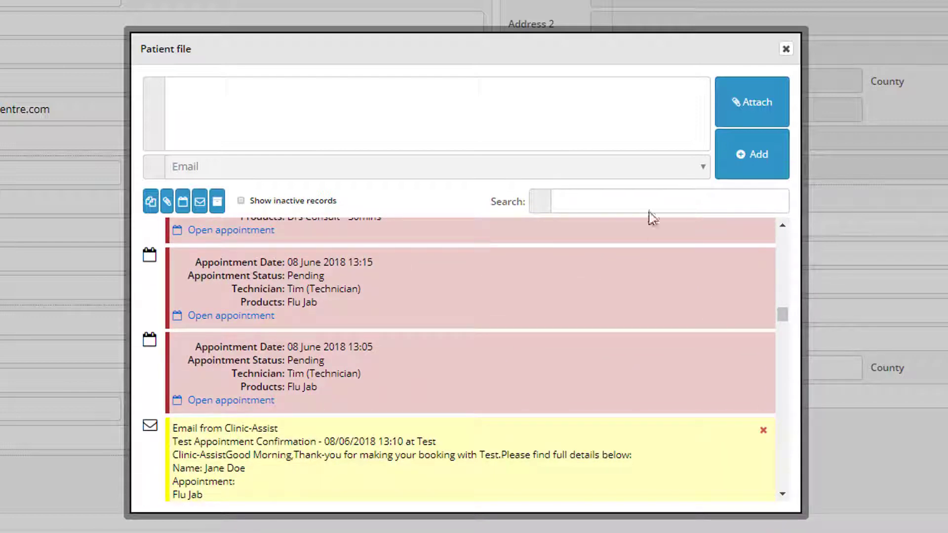
{"action": "left_click", "coordinate": [744, 106]}
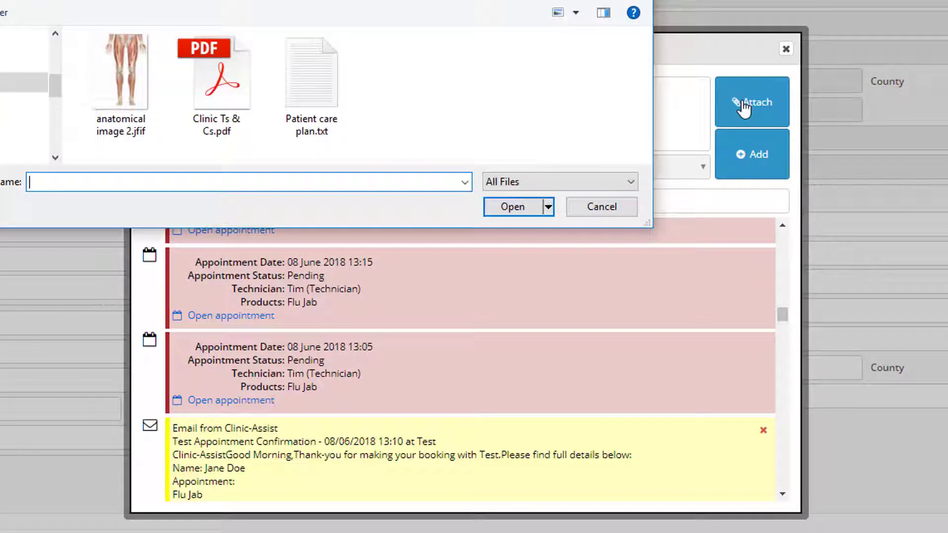
{"action": "left_click", "coordinate": [314, 97]}
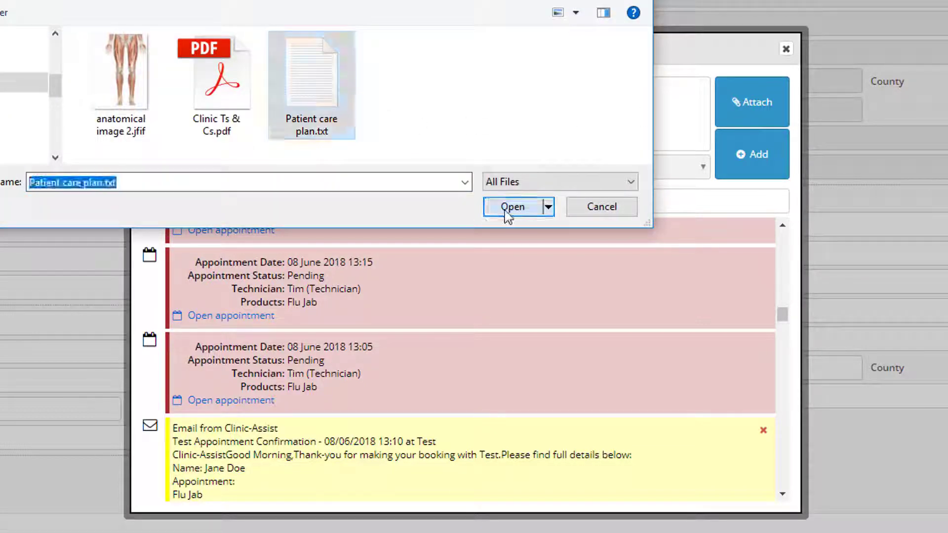
{"action": "left_click", "coordinate": [508, 209]}
{"action": "left_click", "coordinate": [343, 101]}
{"action": "type", "text": "Care Plan"}
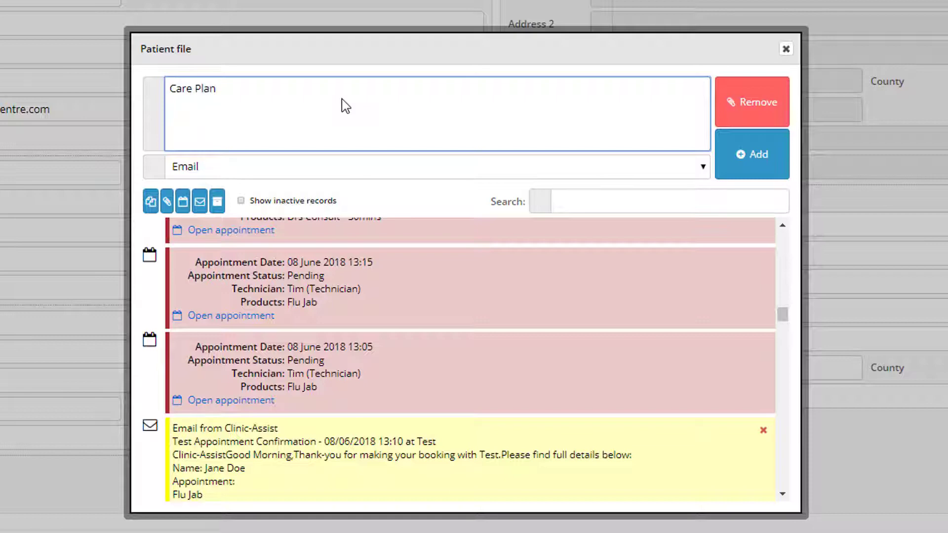
{"action": "left_click", "coordinate": [773, 154]}
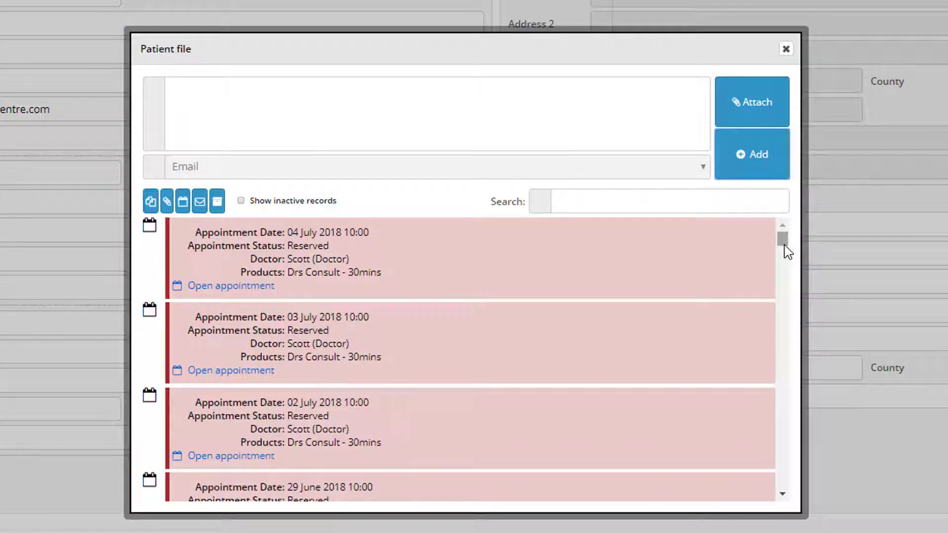
{"action": "left_click_drag", "start_coordinate": [787, 252], "coordinate": [787, 299]}
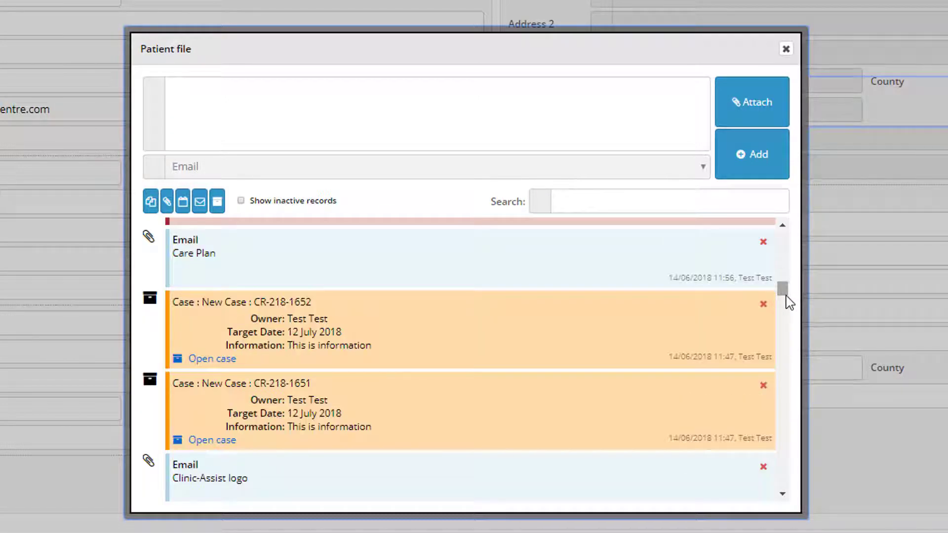